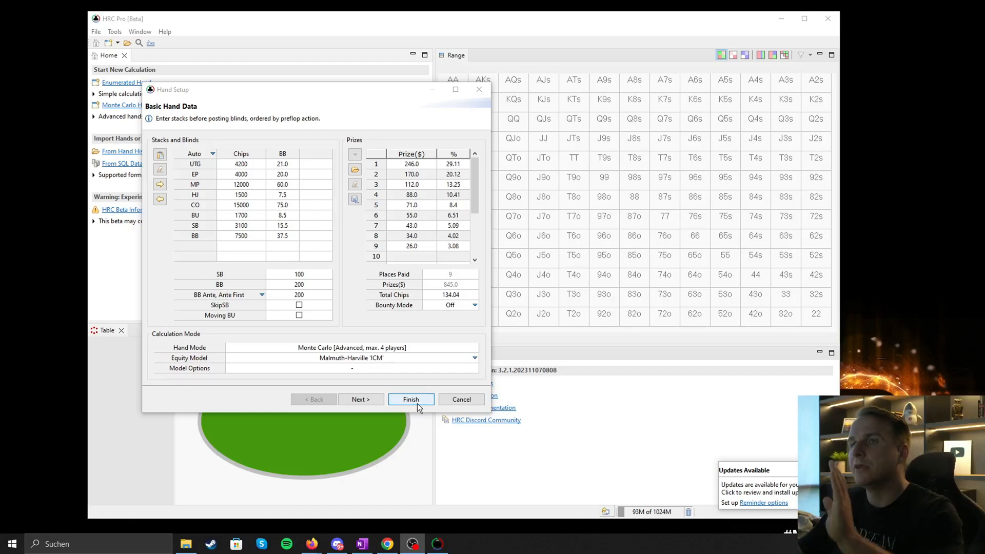
Step: Finish the Hand Setup dialog so every position's push range and equities are computed
left_click(417, 402)
left_click_drag(390, 199, 383, 200)
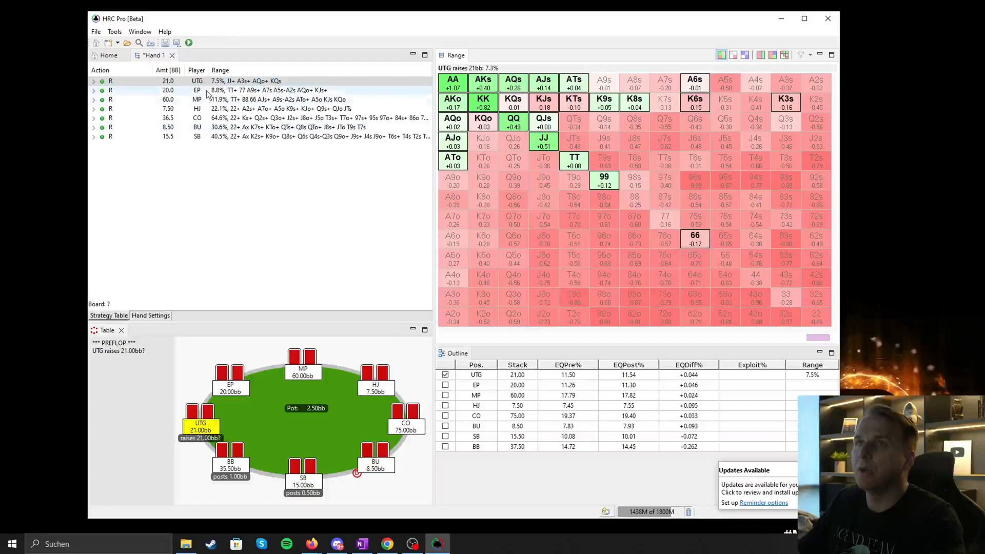
Step: Bring up the Nash Calculation settings and keep the CI Target at 10.0
left_click(189, 44)
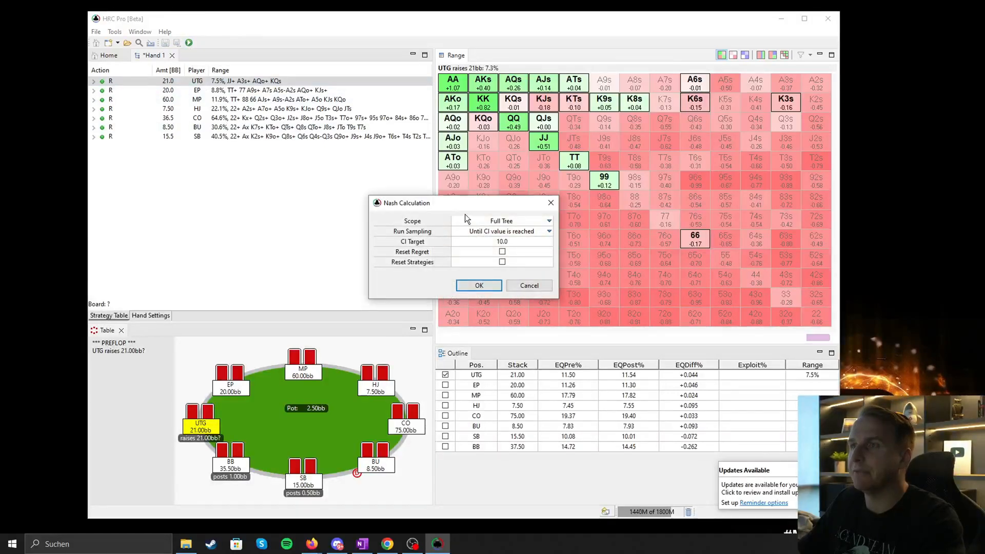
left_click_drag(447, 201, 432, 201)
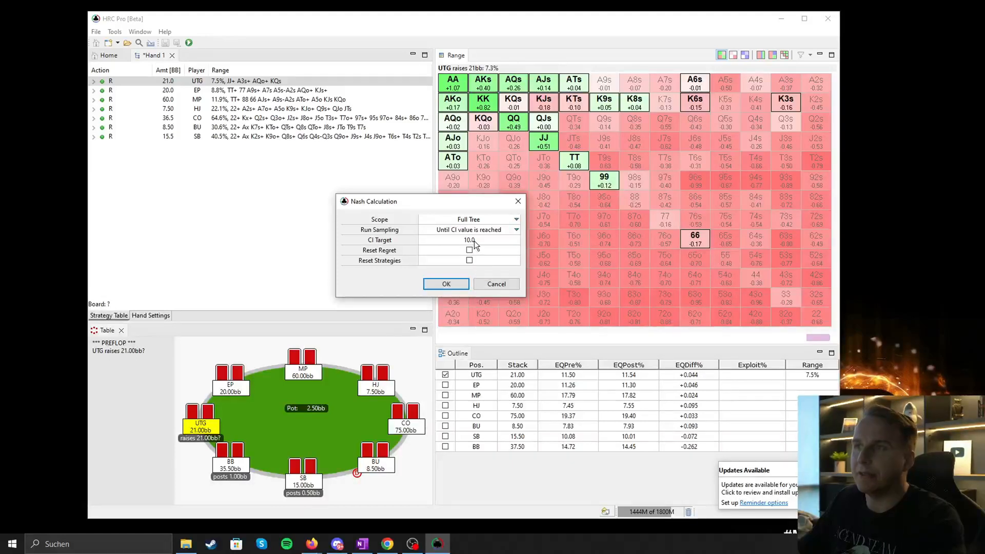
left_click(472, 241)
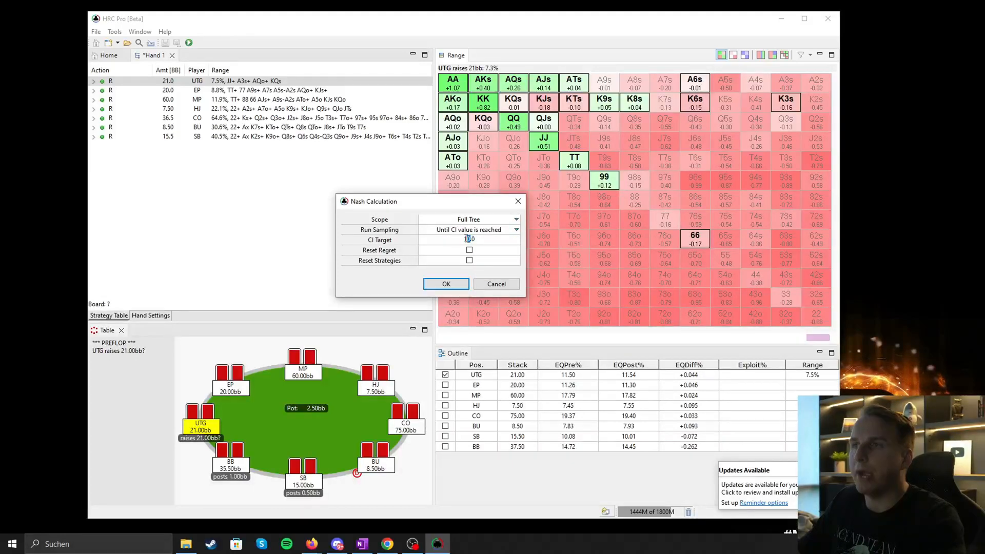
left_click(478, 240)
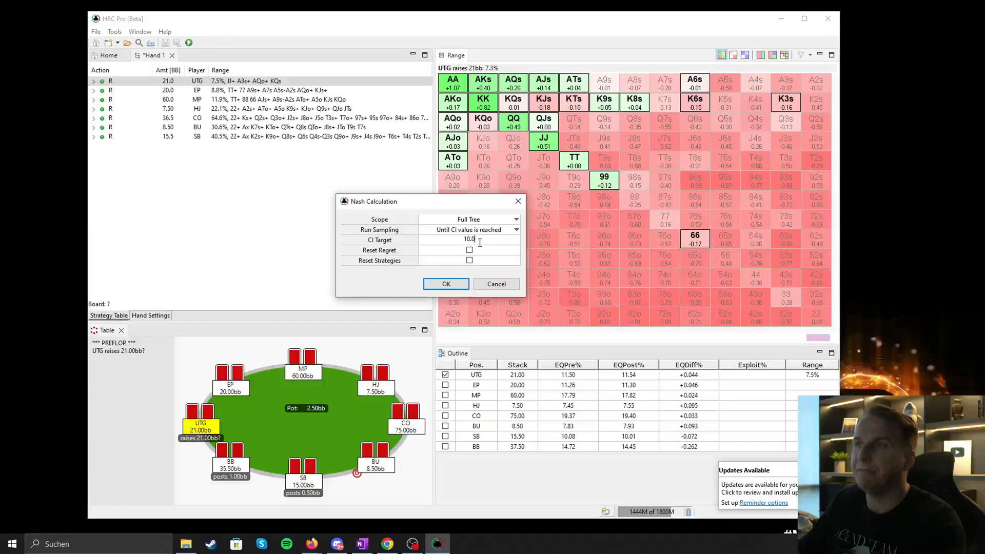
left_click_drag(481, 205, 476, 204)
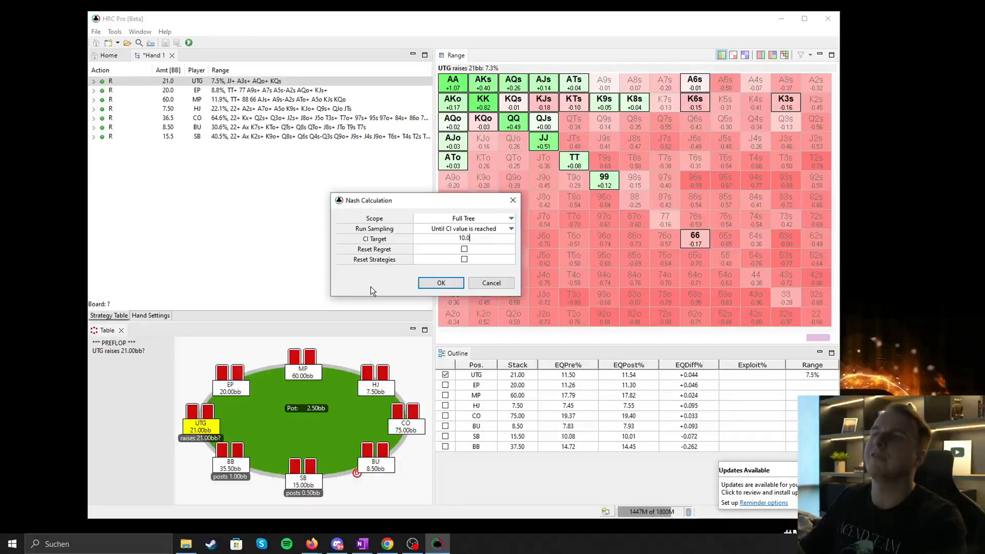
left_click(444, 284)
Step: Keep Scope on Full Tree and sampling until the CI value is reached, then run the calculation
left_click(510, 220)
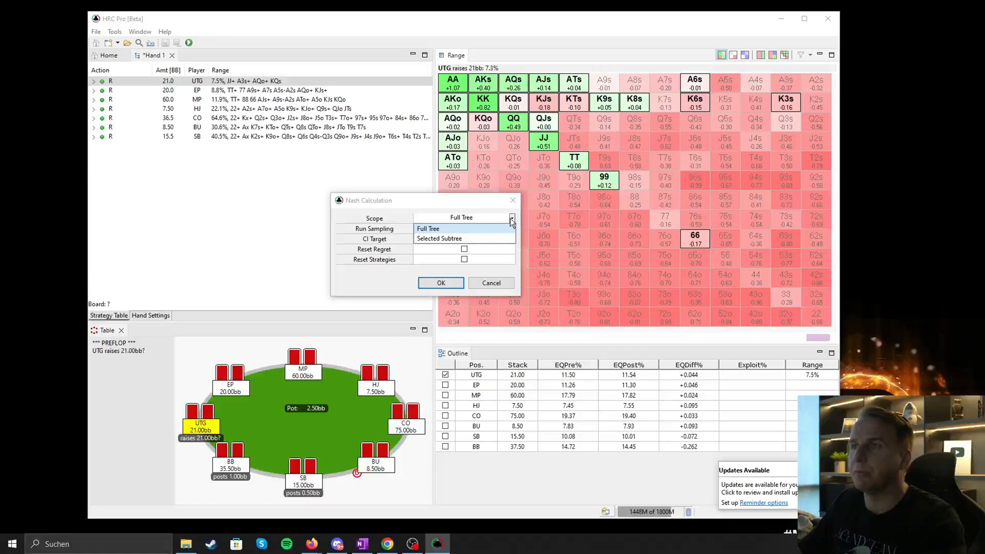
left_click(428, 229)
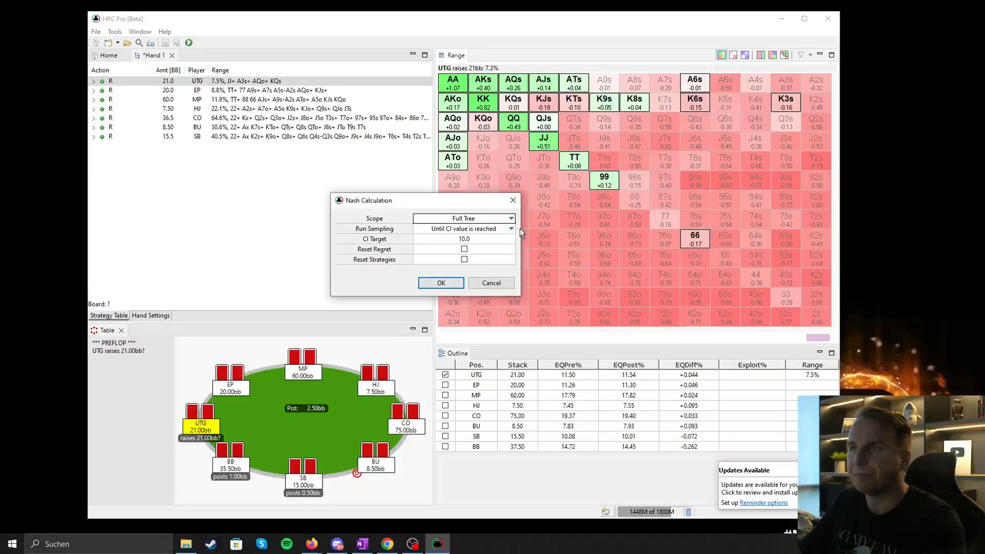
left_click(512, 229)
left_click(458, 249)
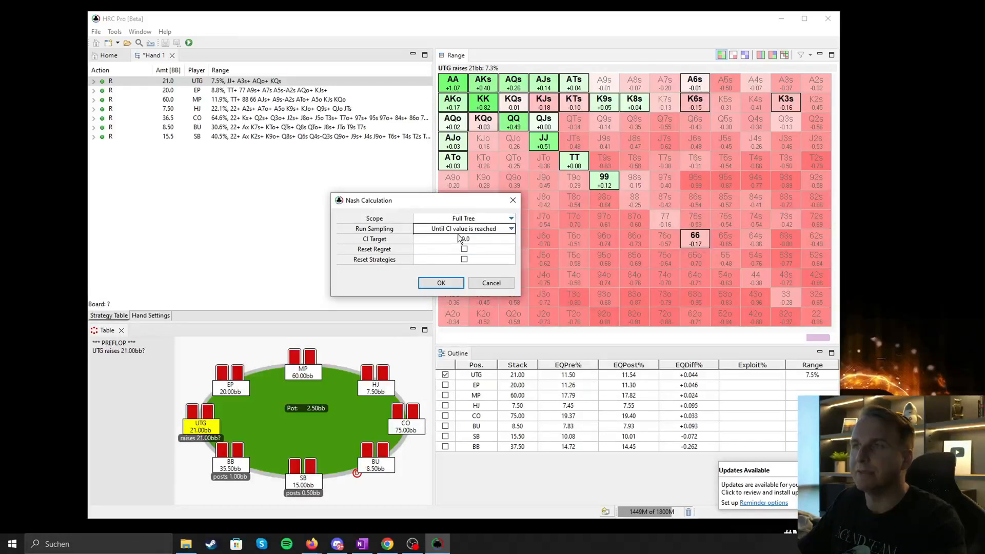
left_click(441, 282)
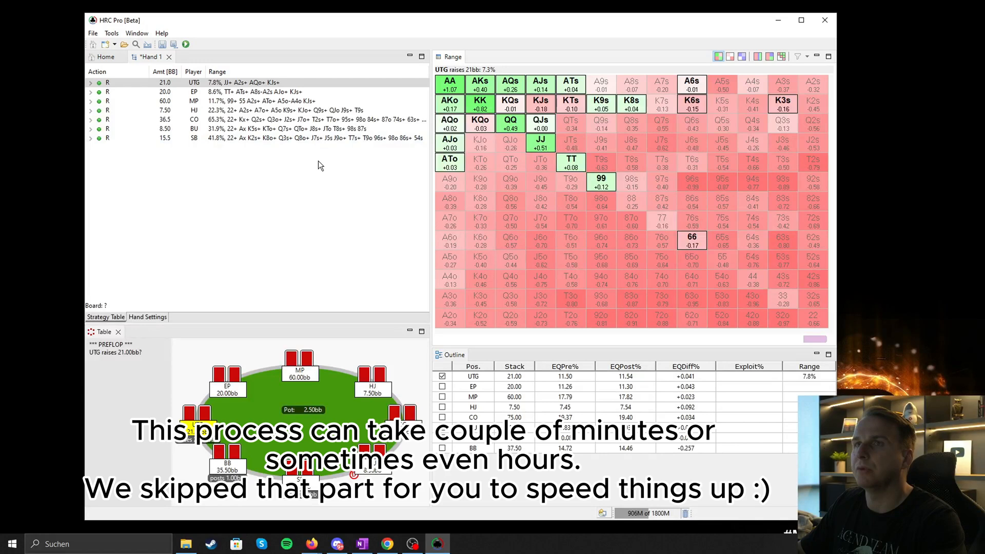
Step: Review the recalculated UTG, EP, HJ and CO raise ranges in turn
left_click(128, 81)
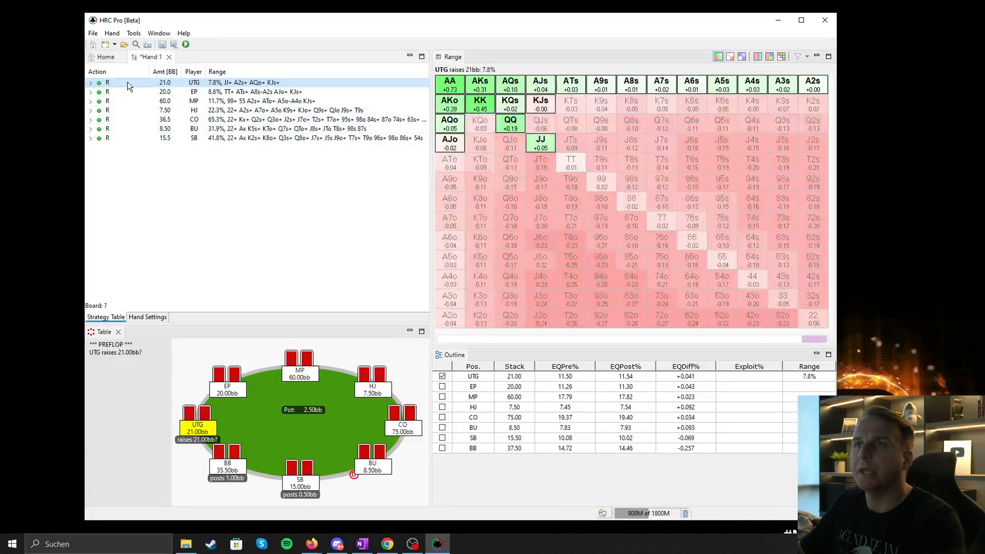
left_click(186, 91)
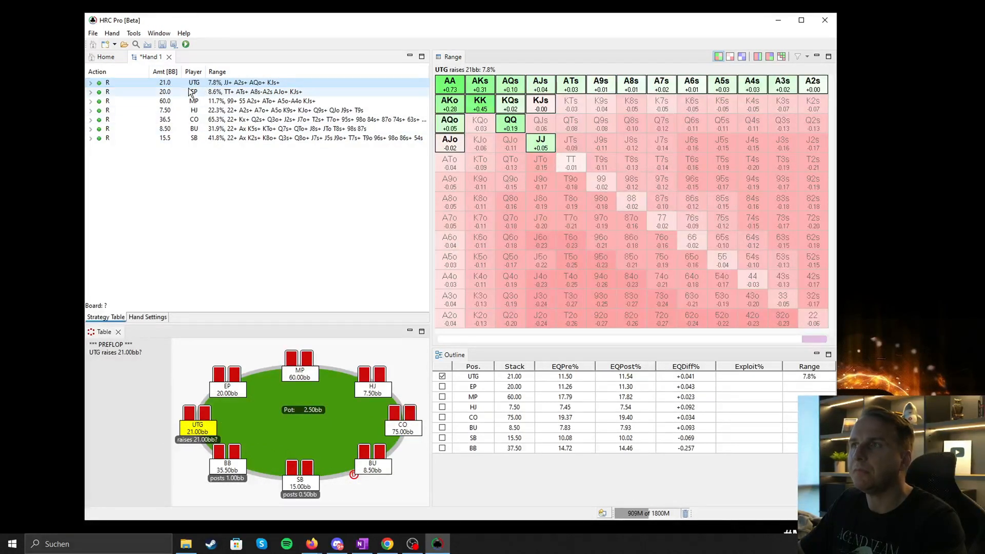
left_click(189, 111)
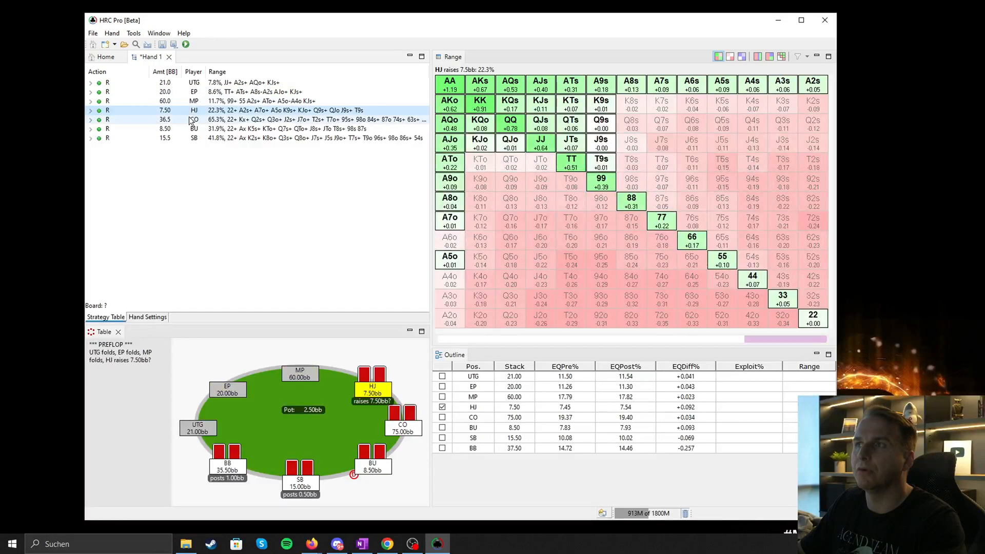
left_click(187, 120)
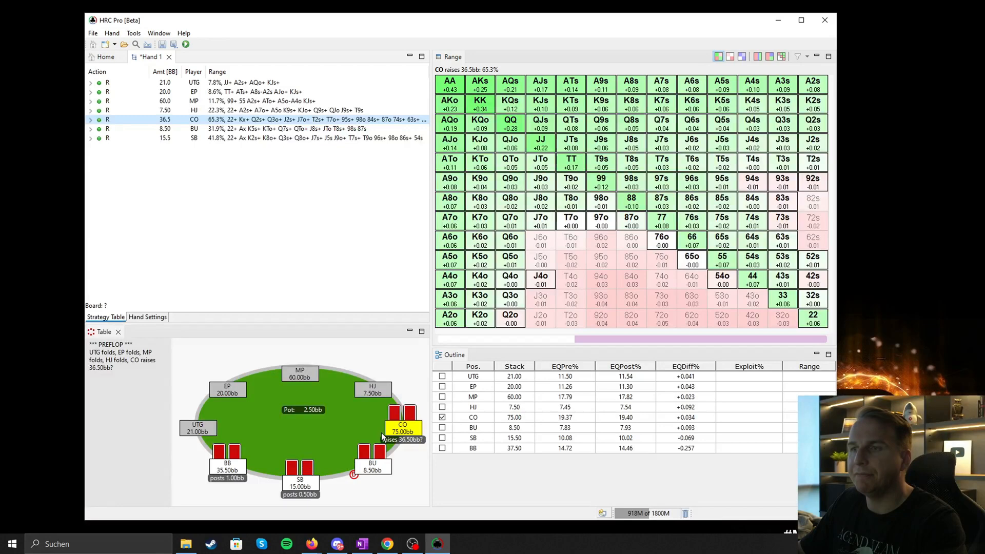
Step: Select BU's 8.5bb raise (31.9%) and expand it to reveal the SB and BB responses
left_click(108, 128)
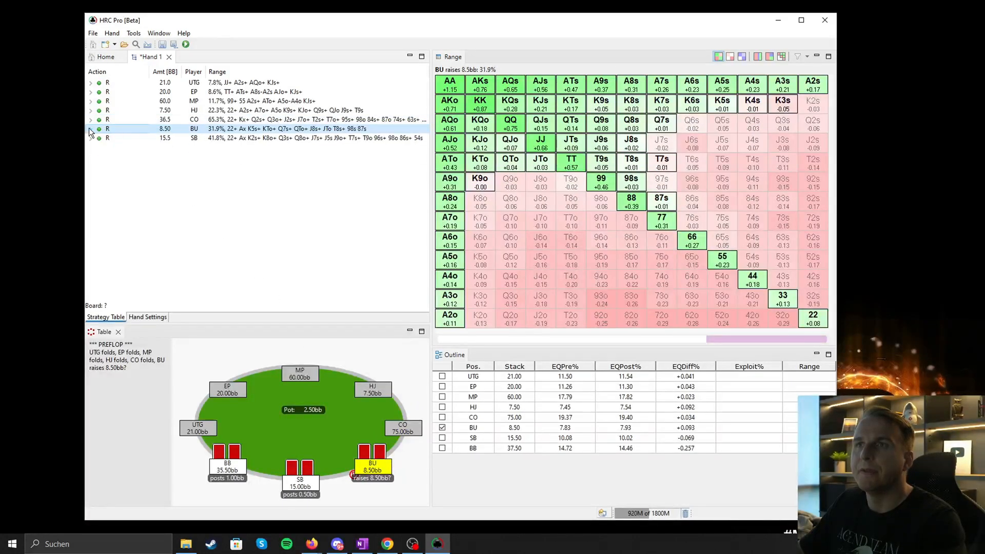
mouse_move(195, 128)
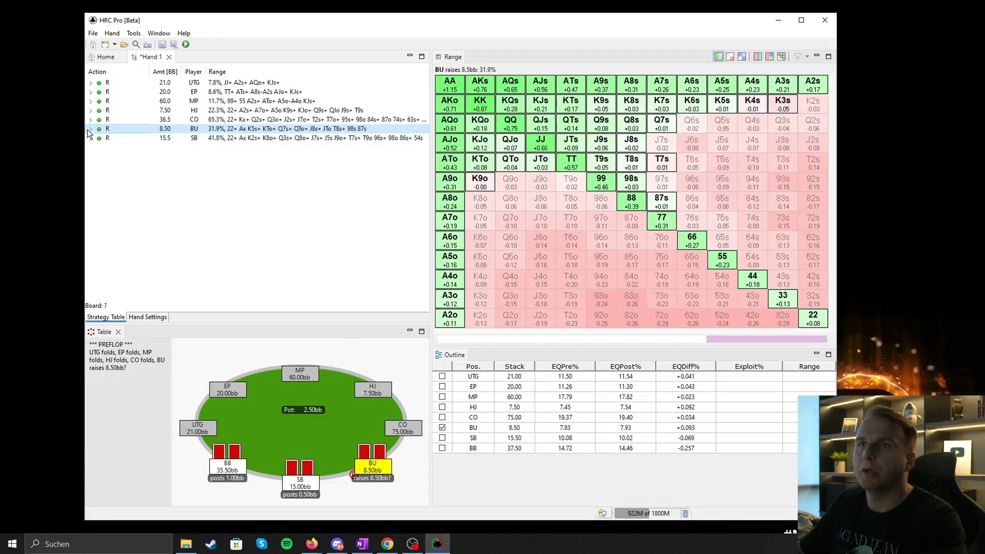
left_click(91, 128)
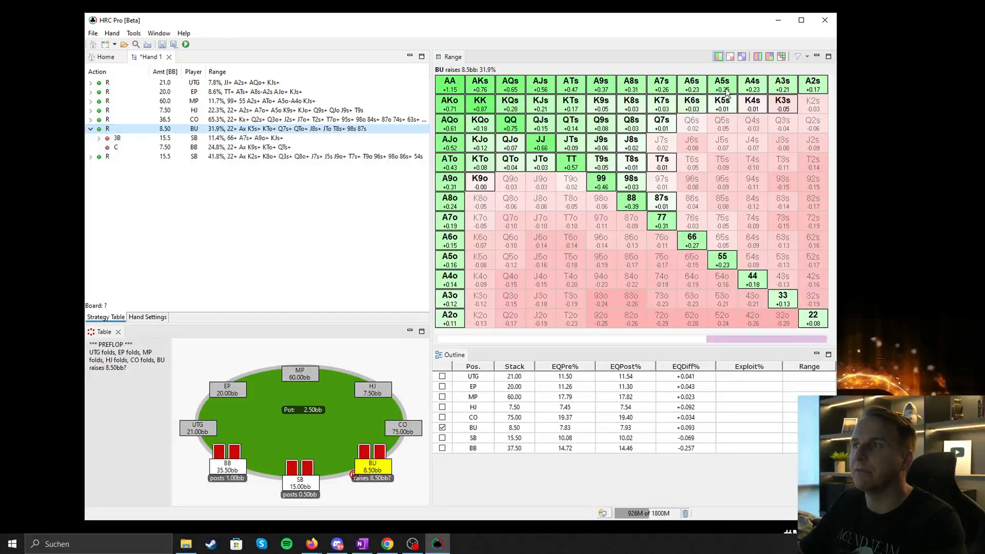
Step: Toggle BU's range grid between play percentages and the EV-coloured view
right_click(293, 129)
key("Escape")
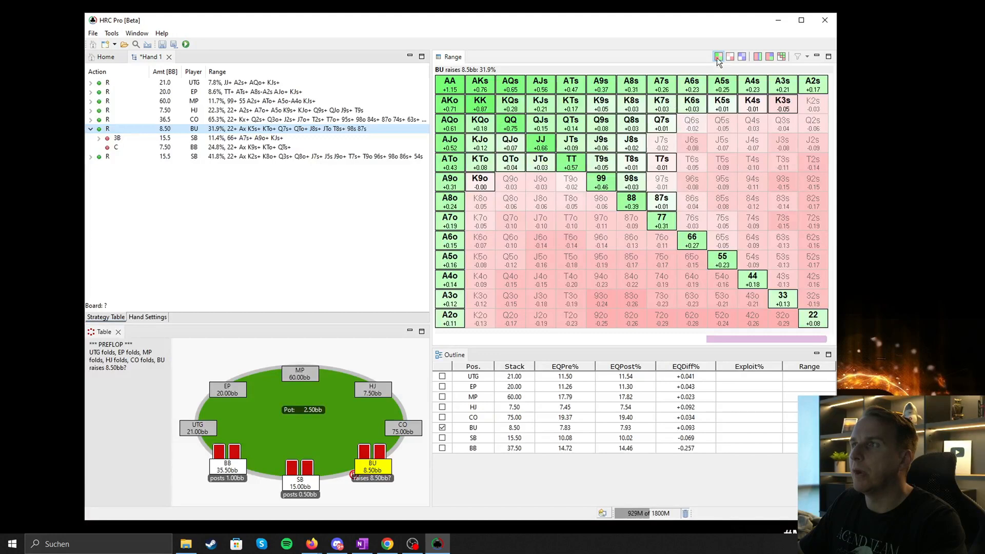
left_click(743, 57)
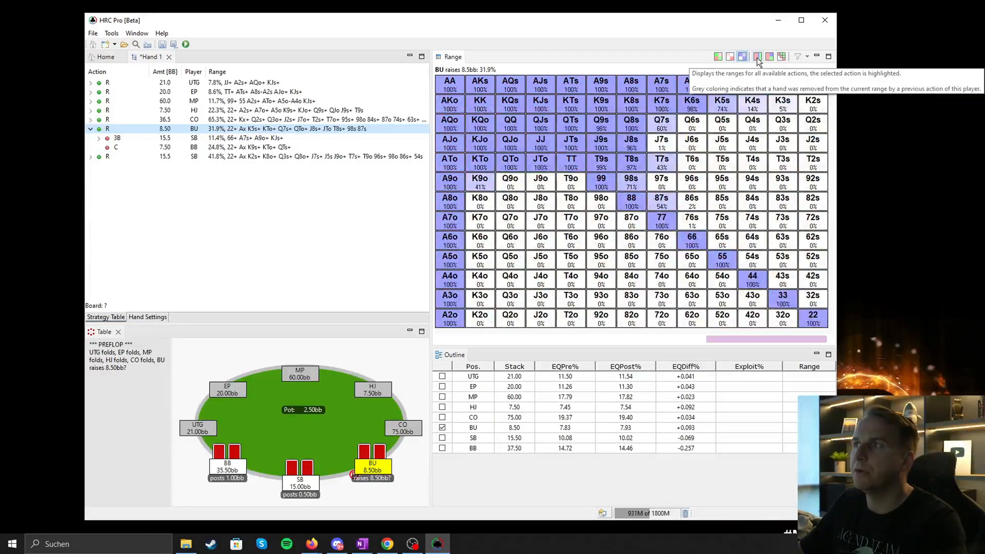
left_click(730, 58)
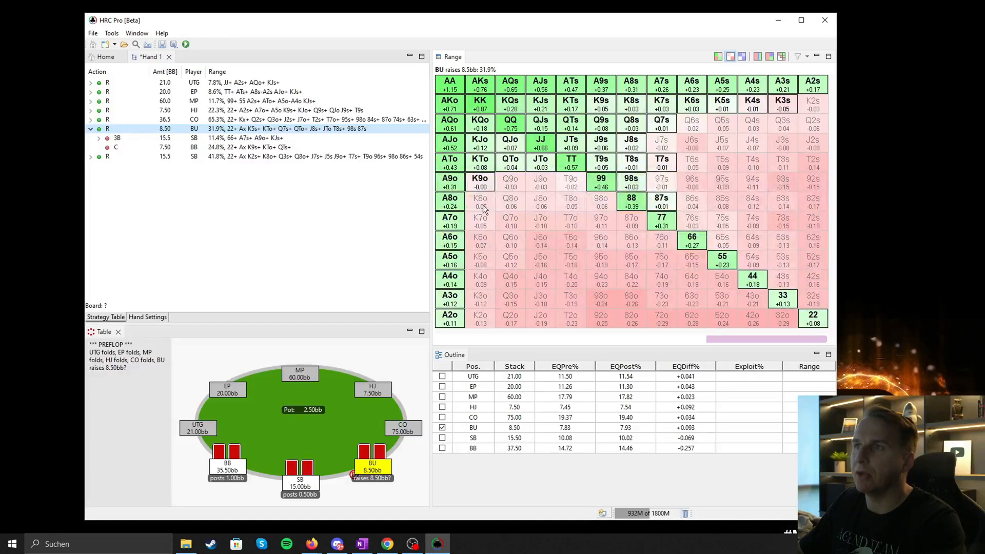
left_click(741, 57)
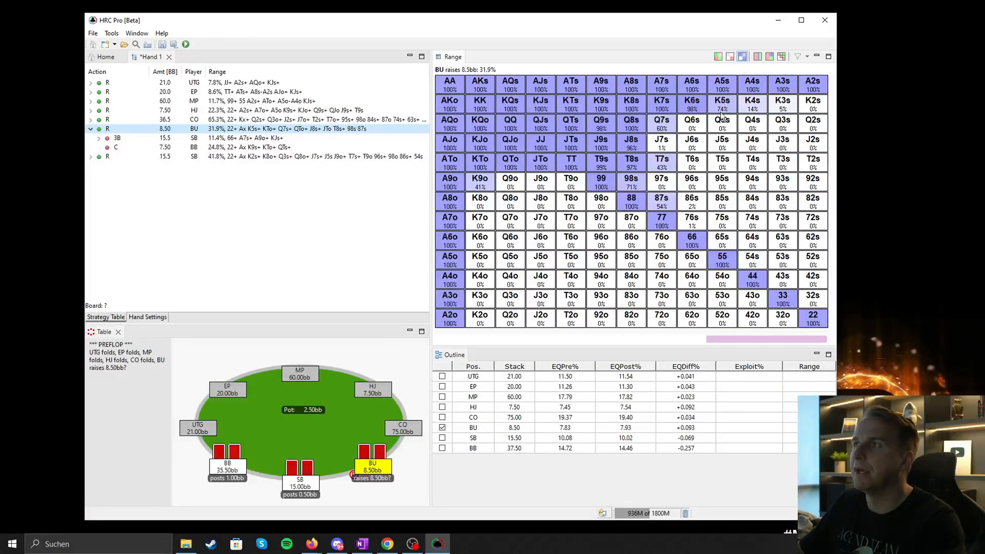
Step: Show BU's raise-versus-fold split and per-hand frequencies, ending on each hand's EV
left_click(779, 57)
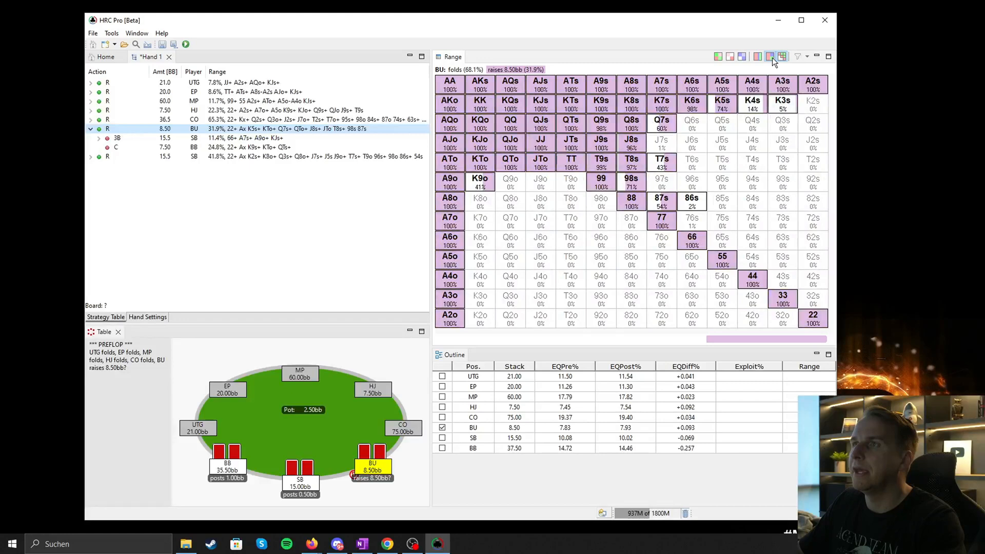
left_click(758, 58)
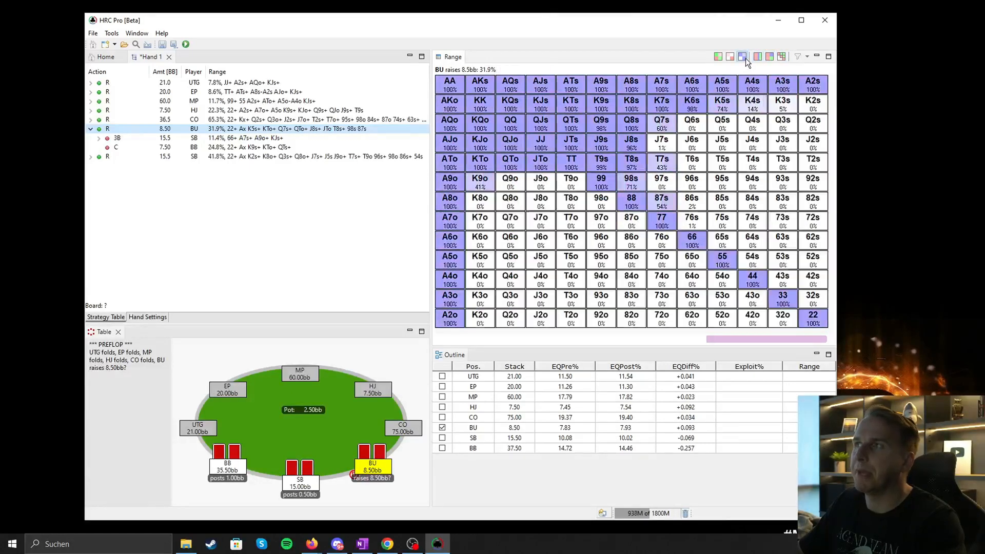
left_click(718, 58)
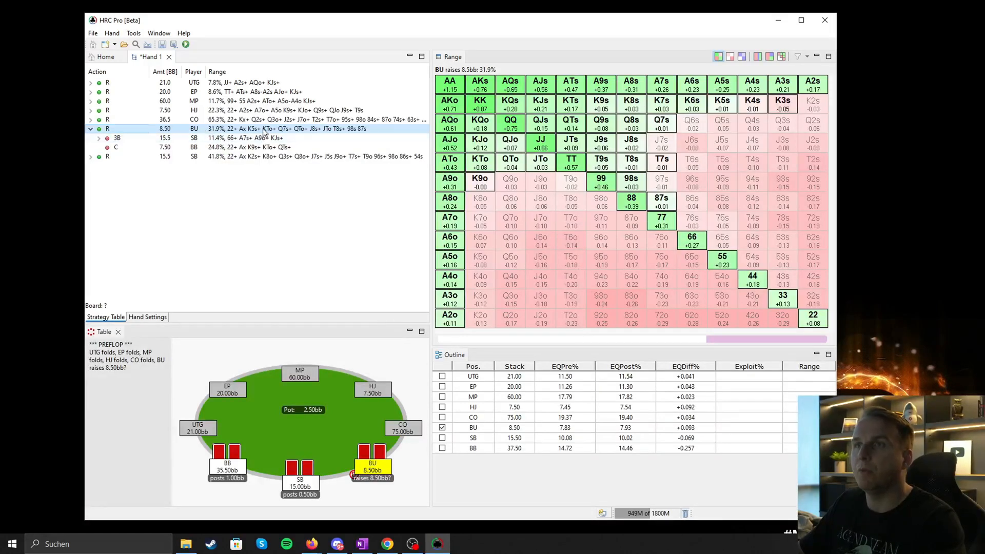
Step: View SB's 3-bet range versus BU, BB's call of that 3-bet, then MP's 60bb raise range (11.7%)
left_click(289, 137)
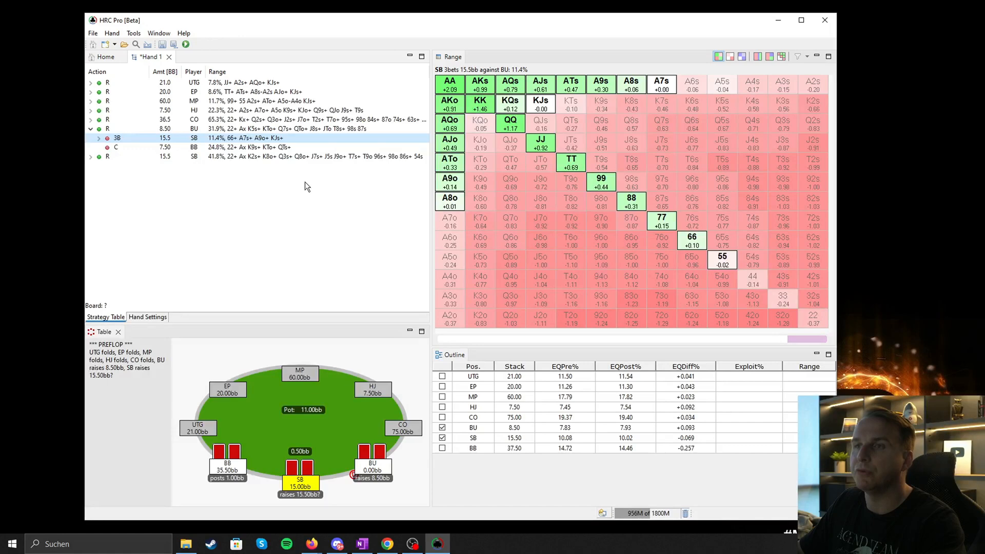
left_click(101, 139)
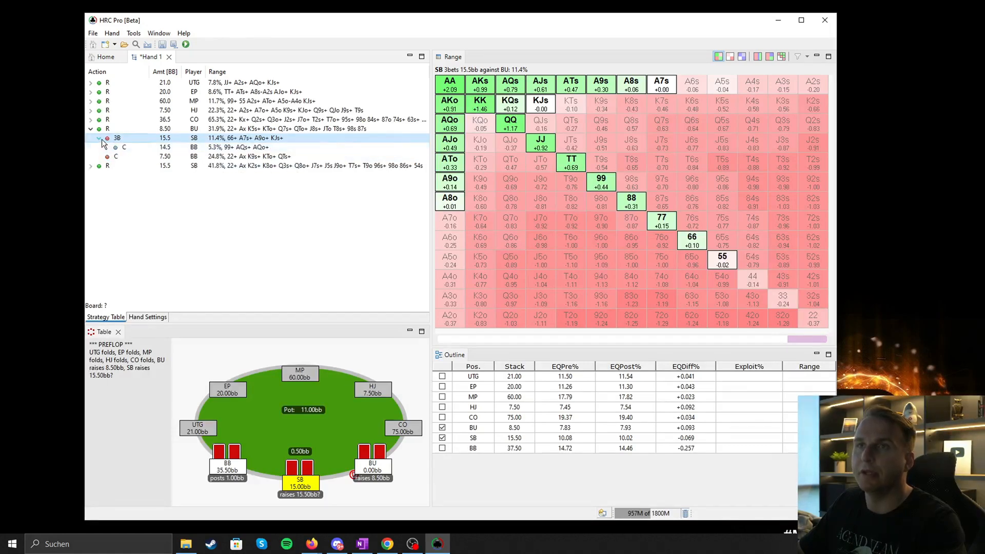
left_click(123, 147)
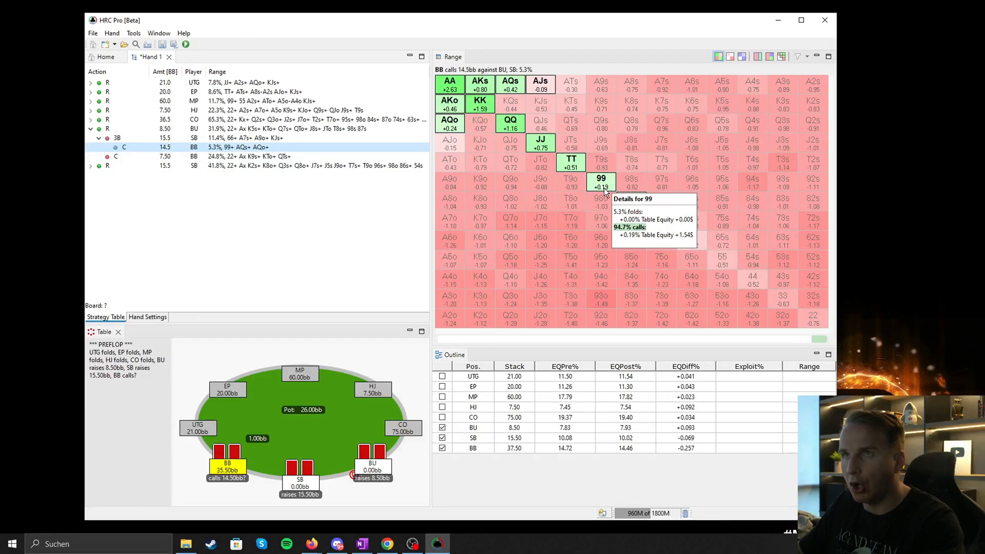
left_click(100, 101)
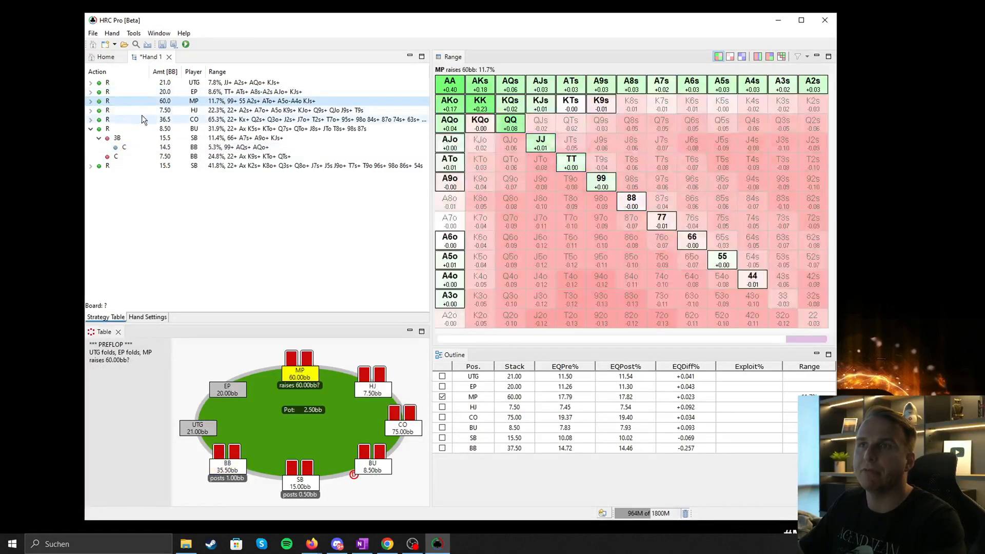
Step: Collapse the MP and SB branches so only the top-level raises remain listed
key("Left")
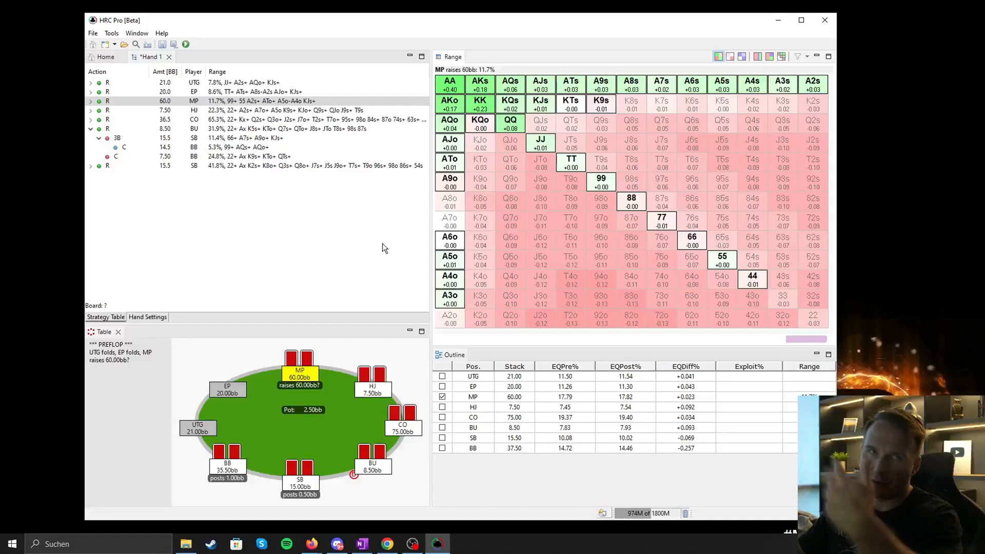
left_click(89, 138)
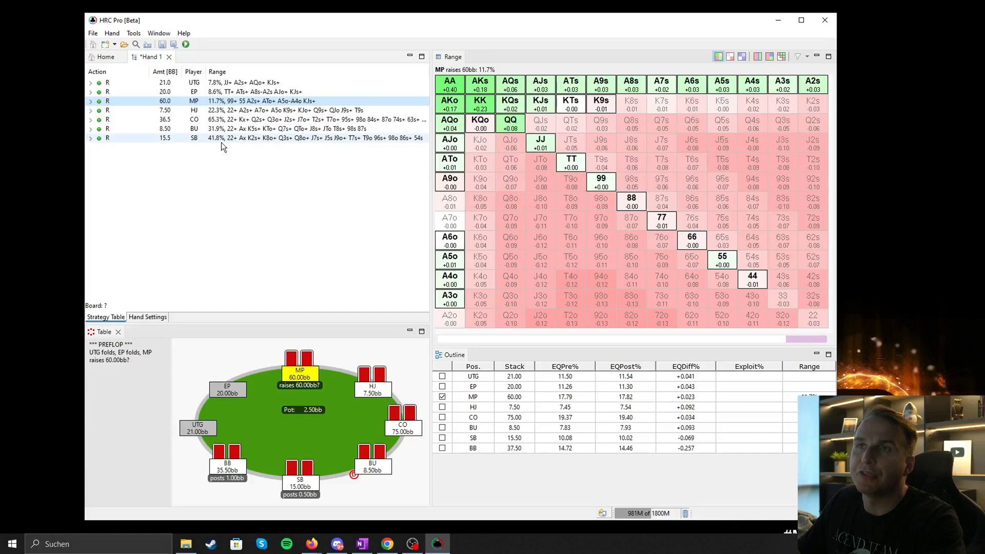
Step: Bring up BU's 8.5bb raise range in the range editor and lock it
left_click(220, 120)
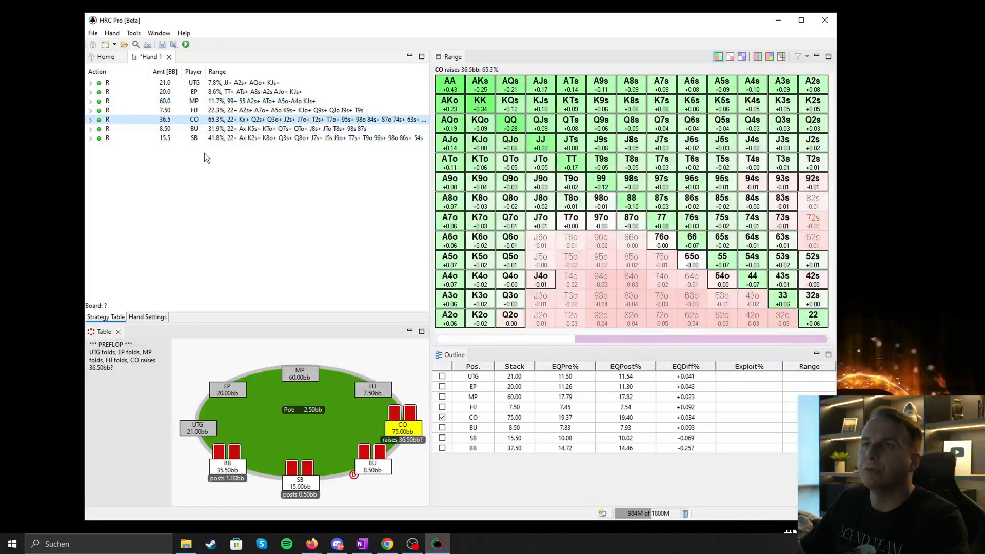
left_click(218, 130)
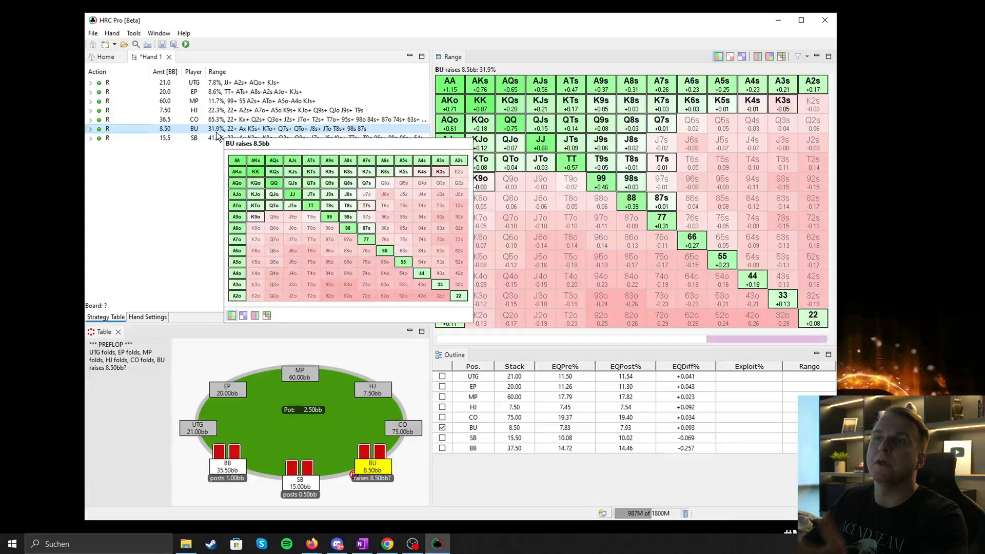
right_click(221, 137)
left_click(248, 165)
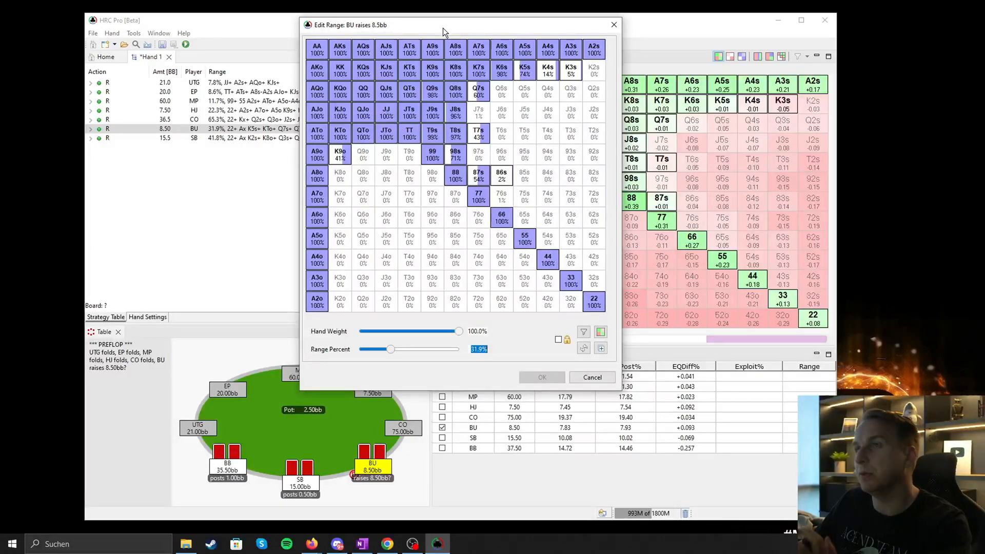
left_click_drag(442, 28, 427, 73)
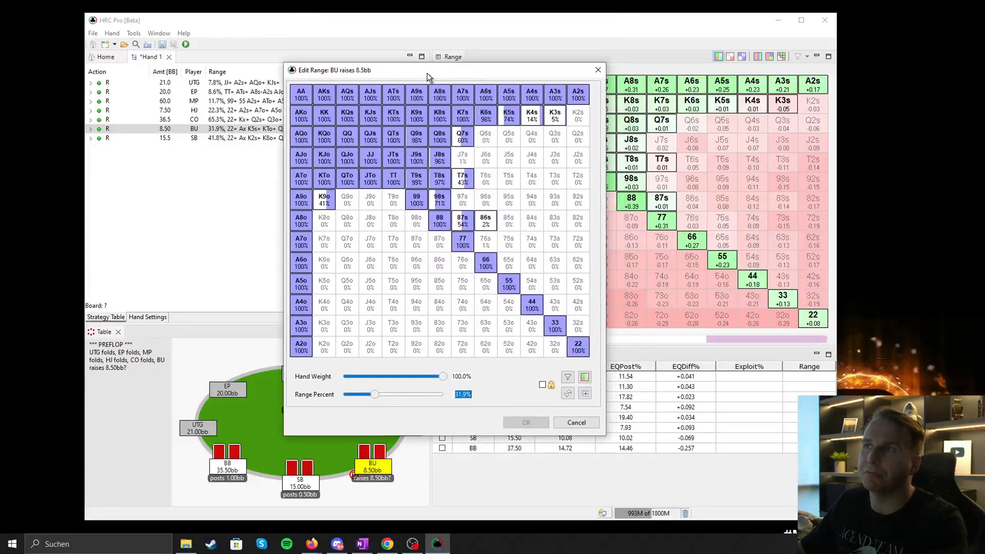
left_click(323, 199)
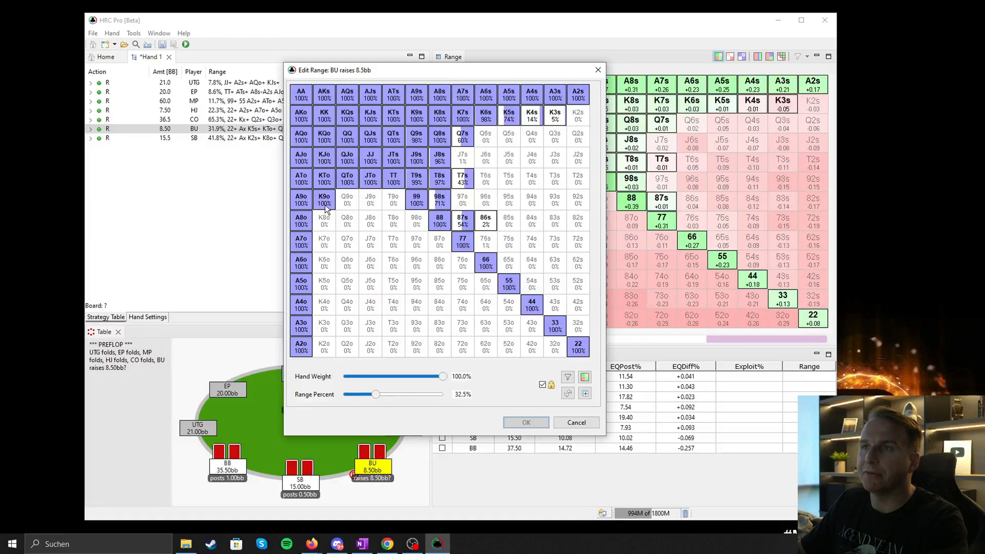
Step: Remove K9o, 87s, T8s, J8s, Q8s, Q7s, K6s, K5s, T7s, Q9s, J9s, K7s, 98s and T9s from BU's range
left_click(461, 221)
left_click(439, 182)
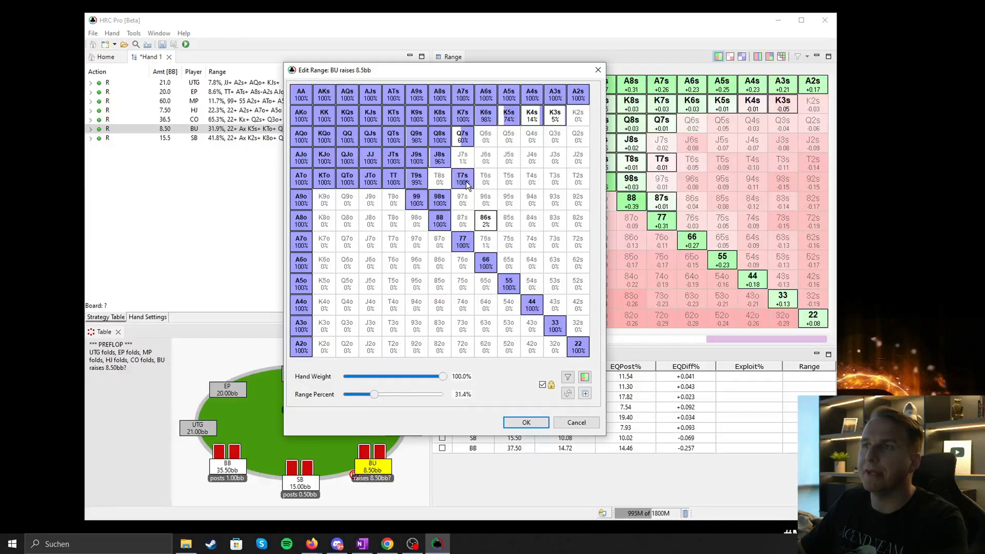
mouse_move(440, 163)
left_mouse_down()
mouse_move(509, 117)
mouse_move(555, 115)
left_mouse_up()
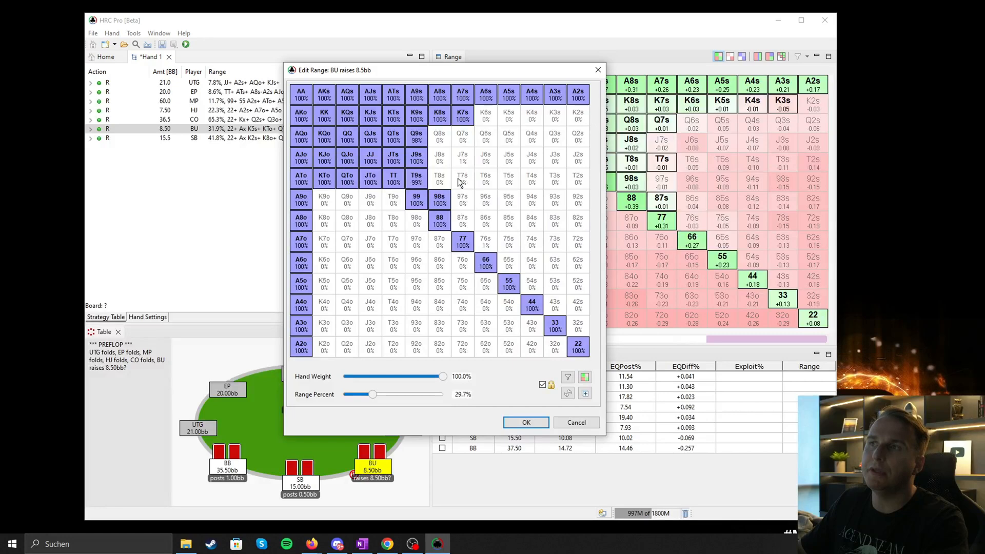
left_click_drag(416, 138, 463, 179)
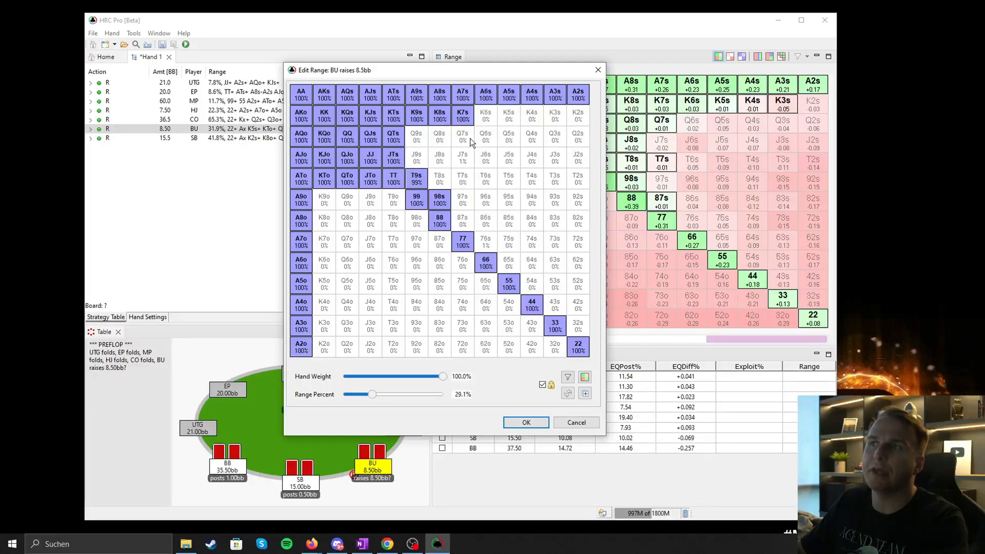
left_click(463, 115)
left_click(439, 198)
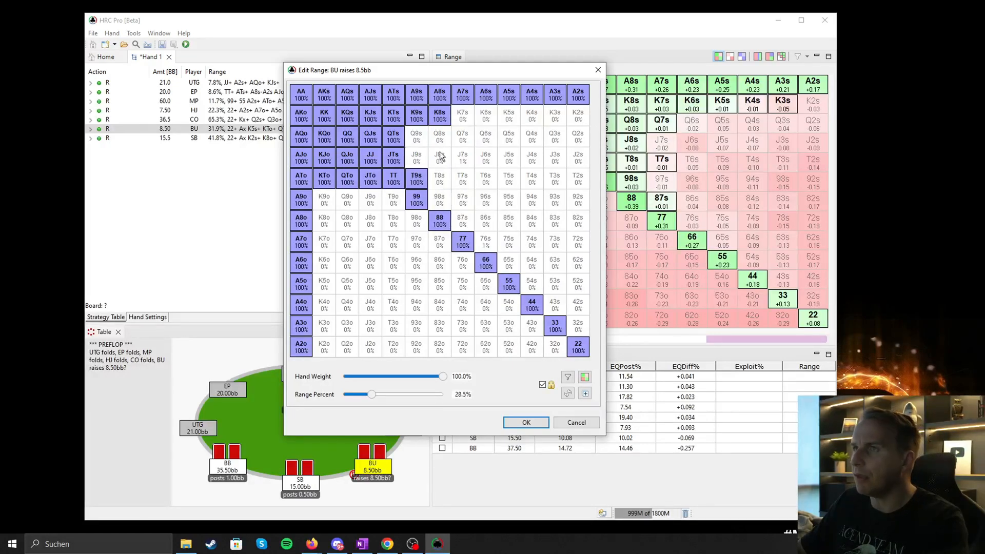
left_click(415, 178)
Step: Remove A2o, A3o and A4o and confirm the tightened 25.5% BU range
left_click(300, 346)
left_click_drag(301, 326, 306, 304)
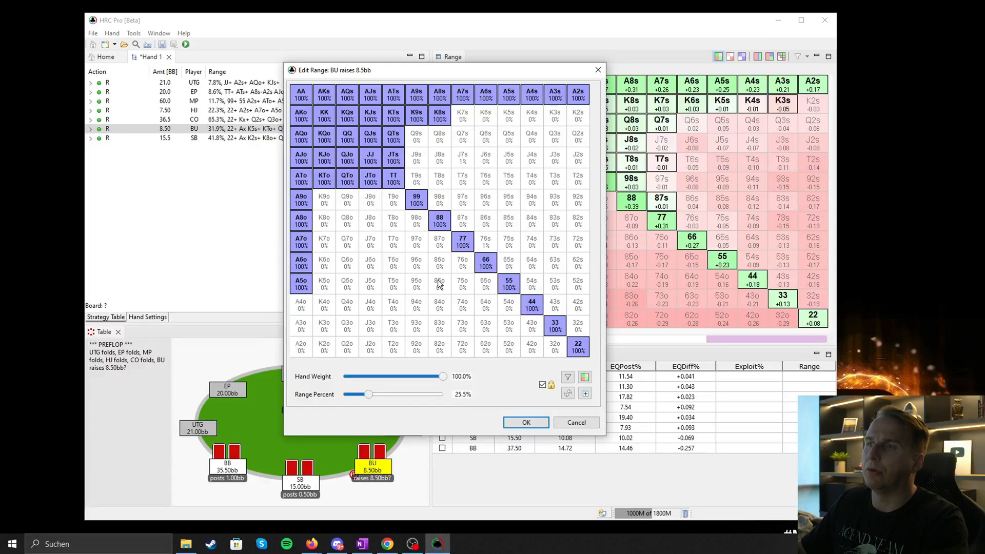
left_click(526, 422)
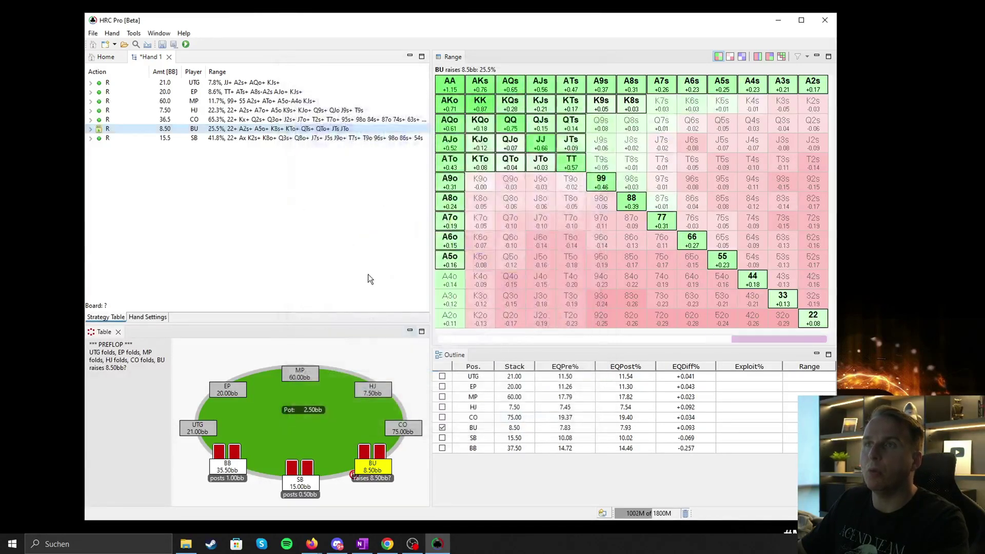
Step: Expand BU's branch and view BB's call and SB's 3-bet against the 25.5% raise, returning to BU
left_click(91, 129)
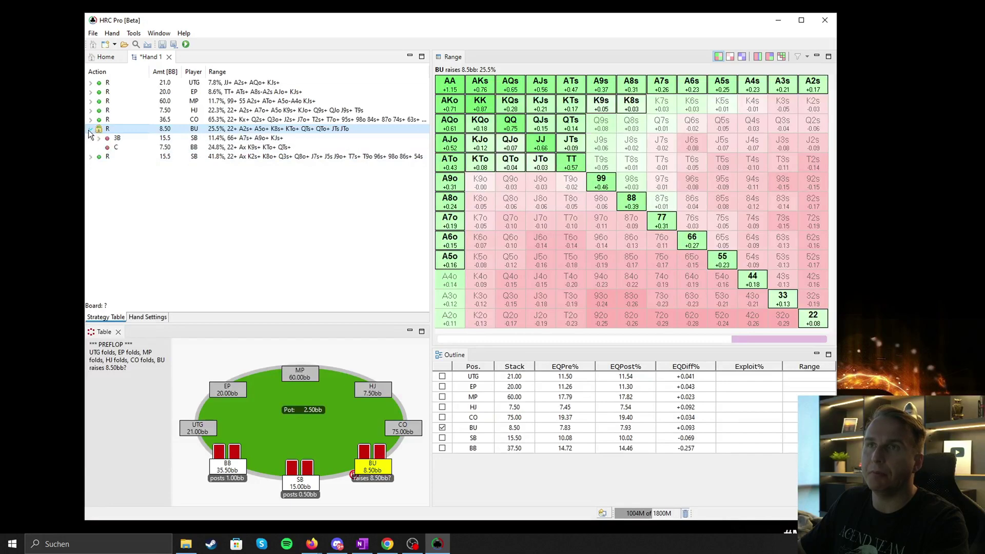
left_click(194, 139)
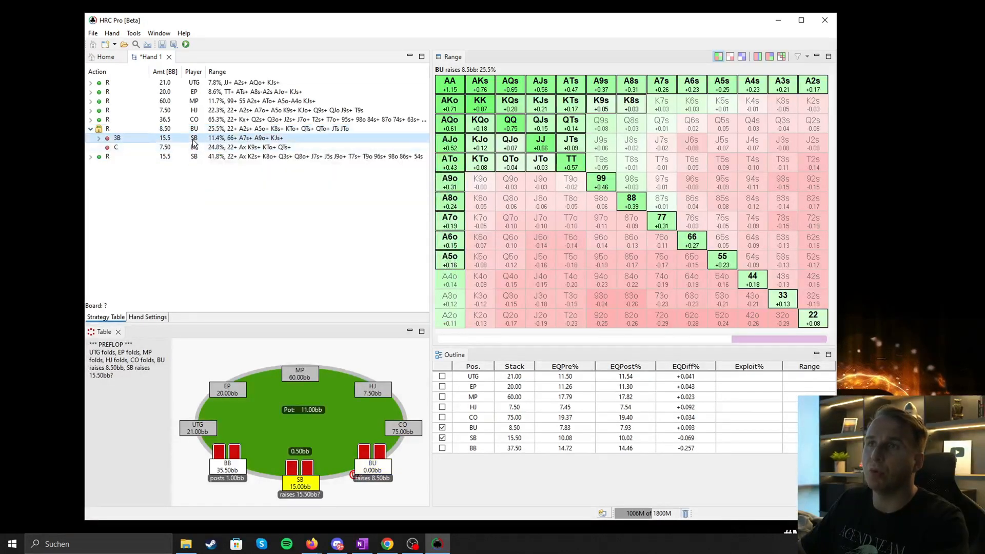
mouse_move(194, 147)
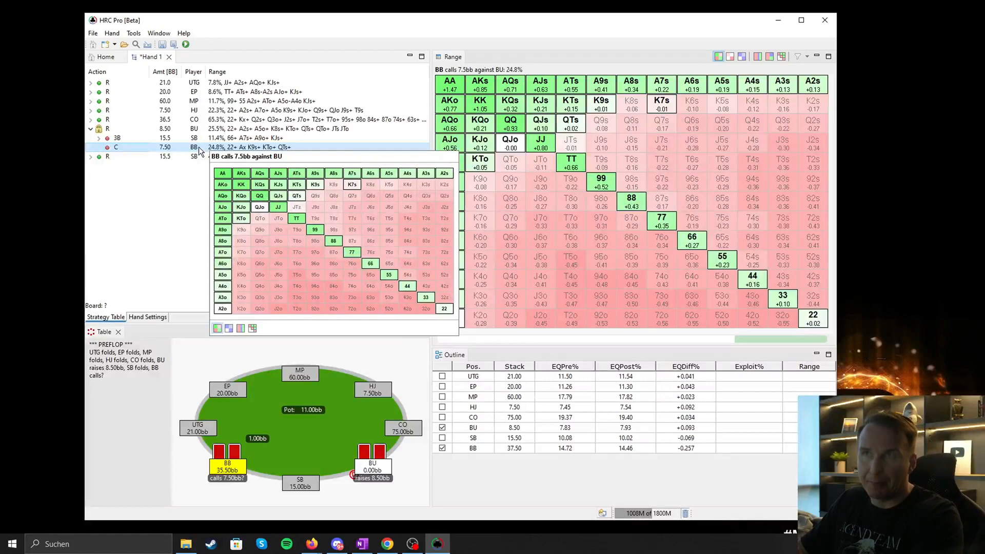
left_click(218, 137)
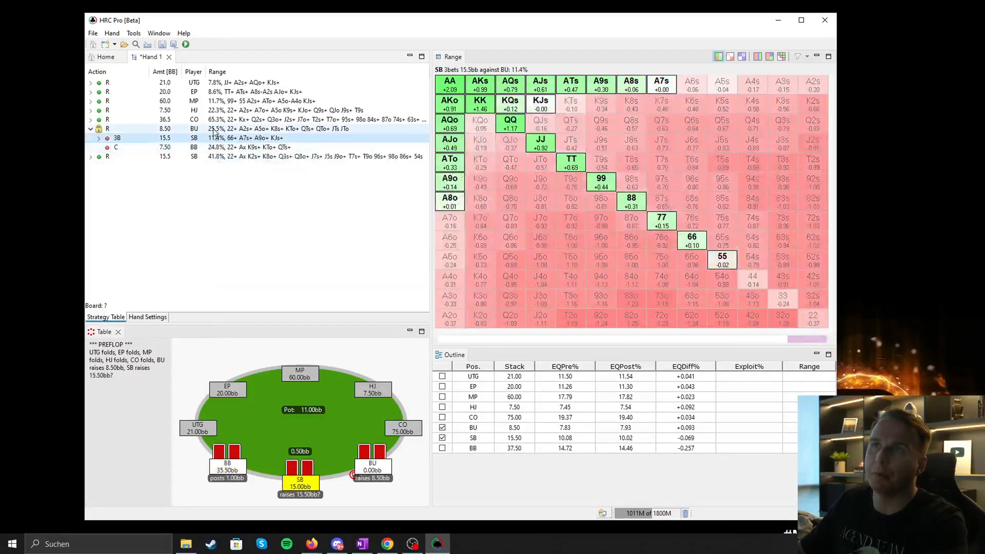
left_click(218, 128)
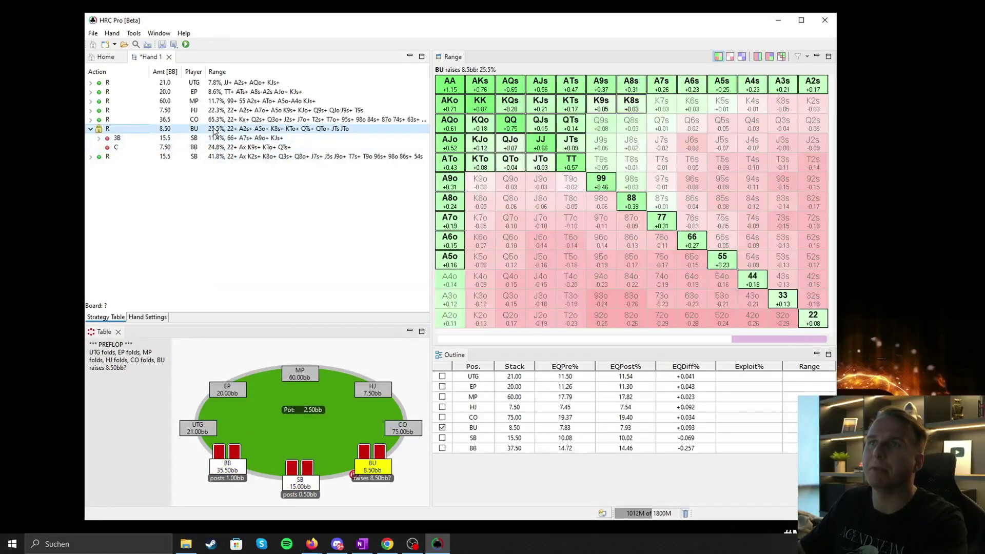
Step: Bring up the Nash Calculation settings with Reset Regret and Reset Strategies ticked
left_click(187, 45)
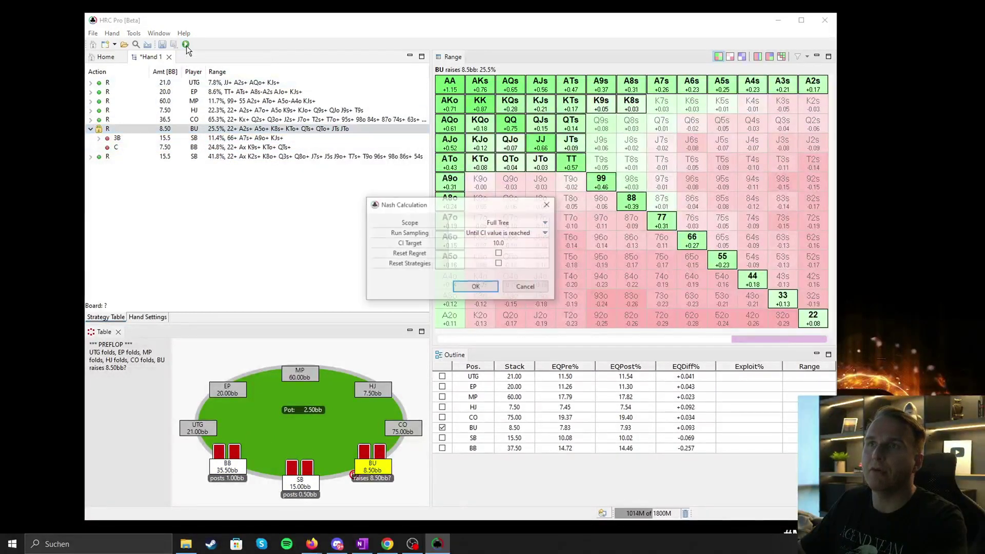
left_click(499, 253)
left_click(499, 263)
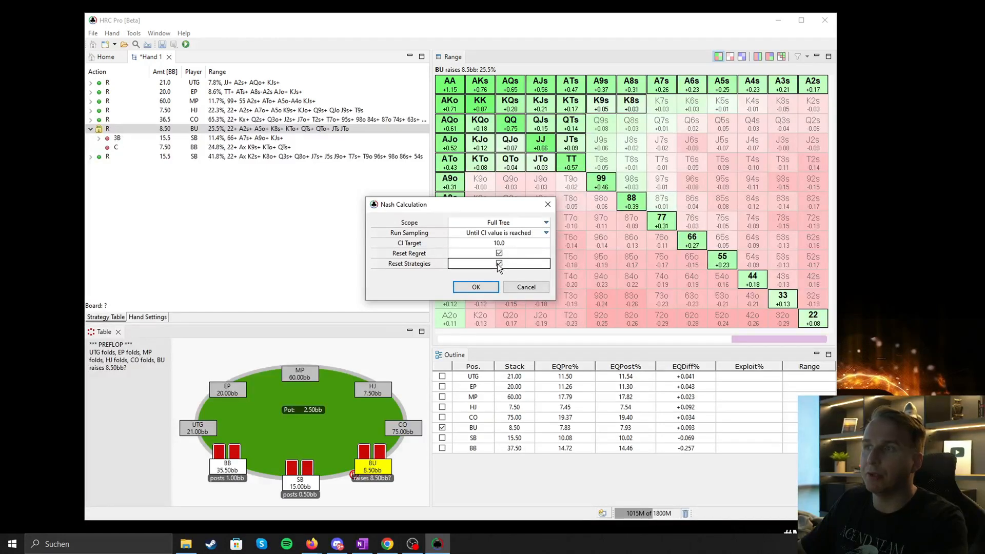
left_click(498, 254)
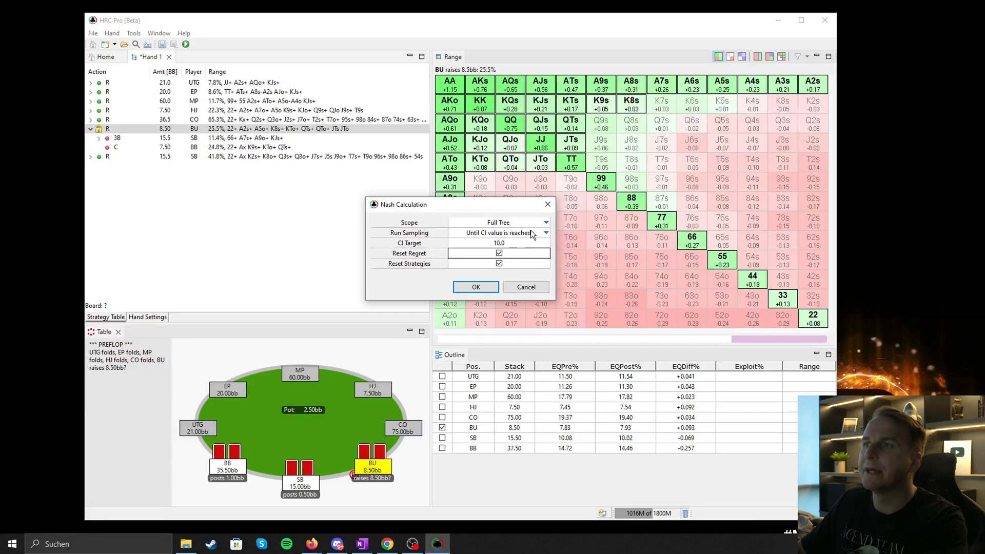
Step: Set Scope to Selected Subtree and start the recalculation of the button subtree
left_click(545, 224)
left_click(517, 243)
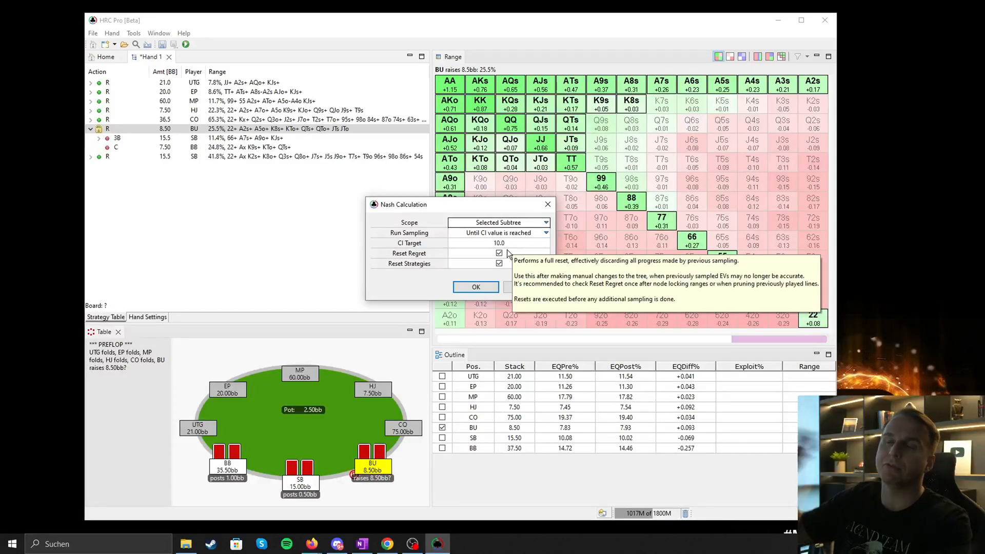
left_click(487, 289)
left_click_drag(451, 199, 404, 197)
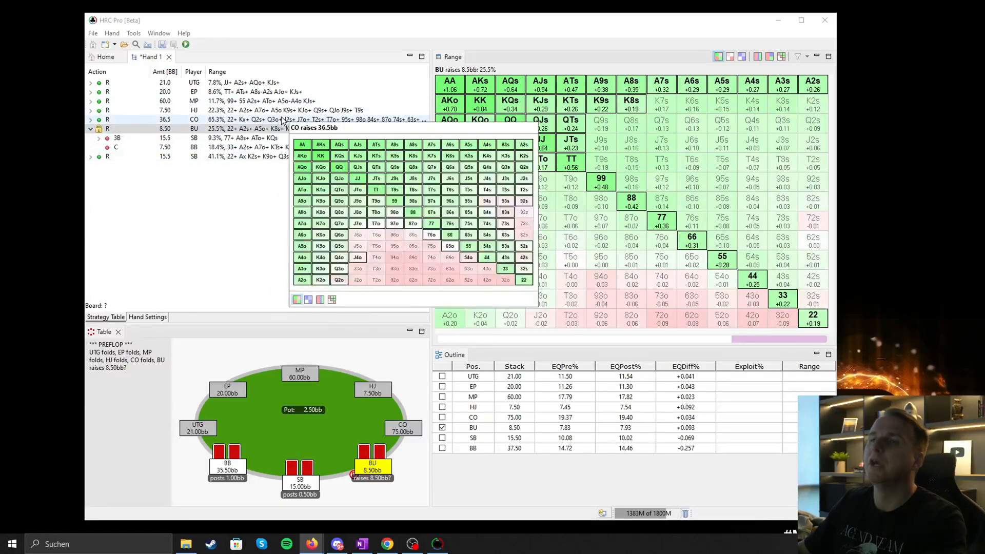
mouse_move(285, 120)
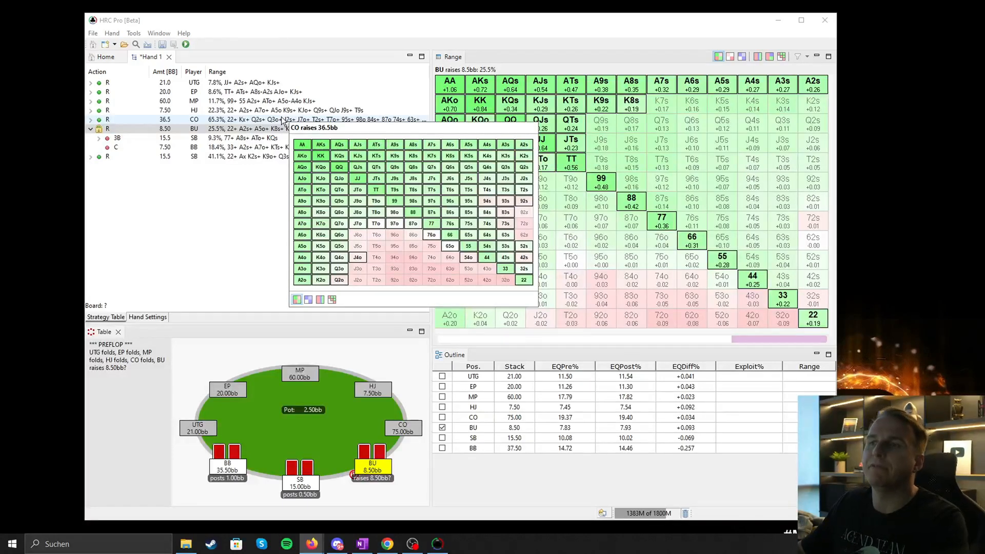
Step: Check BU's locked 8.5bb range in the editor without changes, then view SB's new 9.3% 3-bet range
left_click(281, 129)
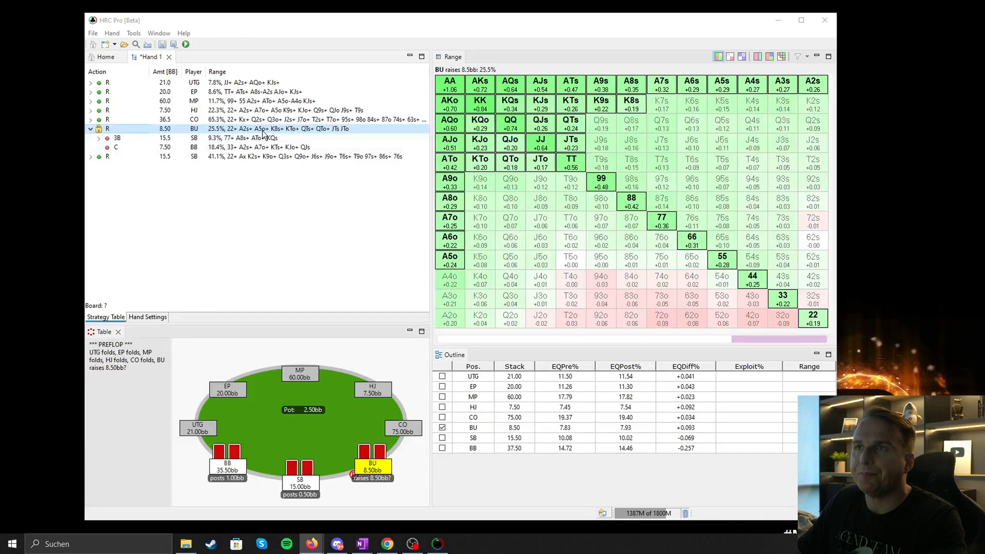
right_click(258, 159)
left_click(295, 162)
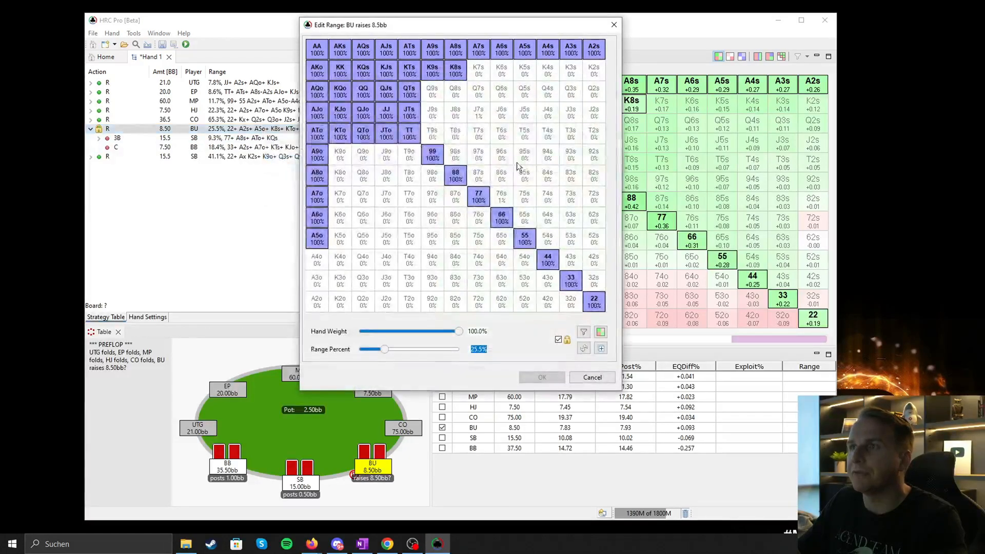
left_click(584, 382)
left_click(264, 138)
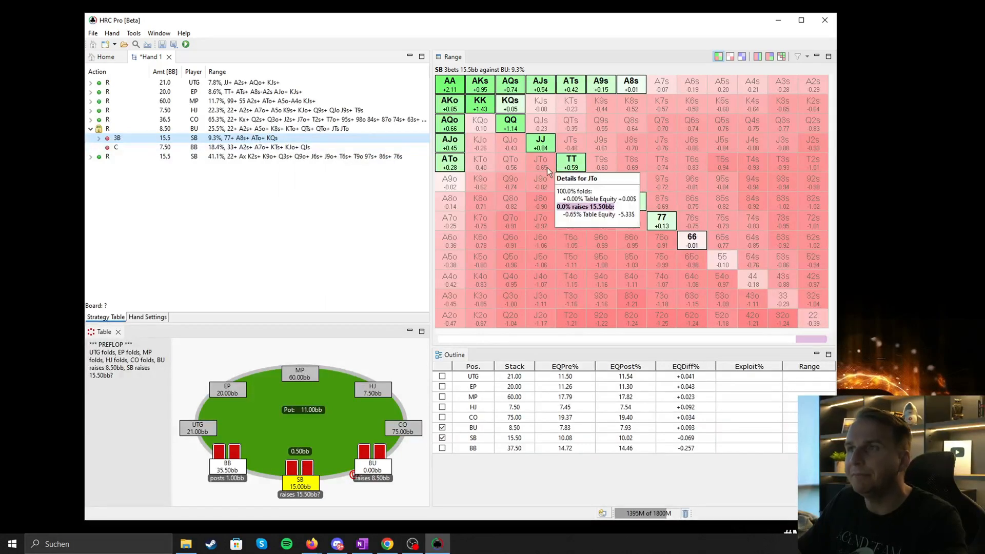
Step: View BB's 3.9% calling range (TT+, AQs+, AKo) versus BU and SB 3-bet, then return to BU's 25.5% raise range
left_click(247, 129)
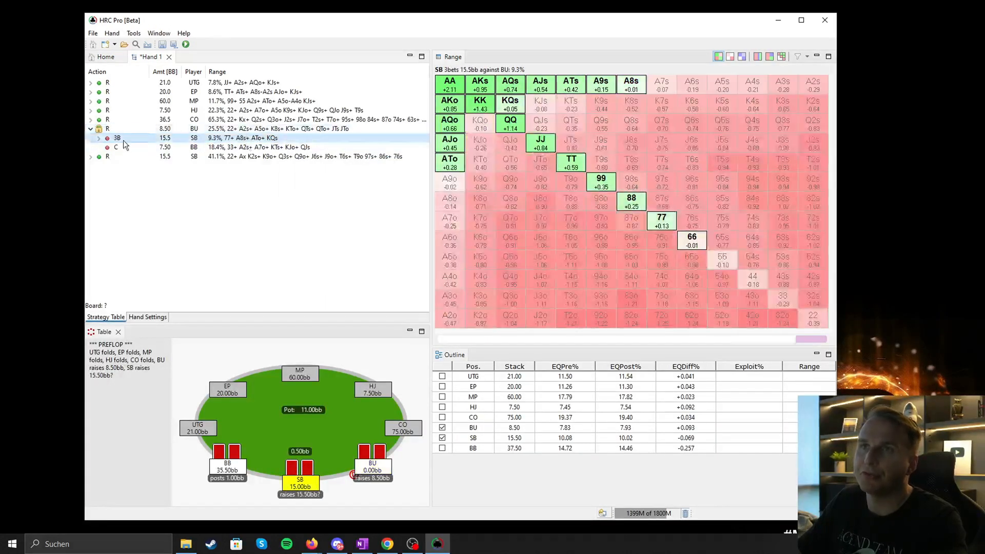
left_click(106, 138)
left_click(247, 147)
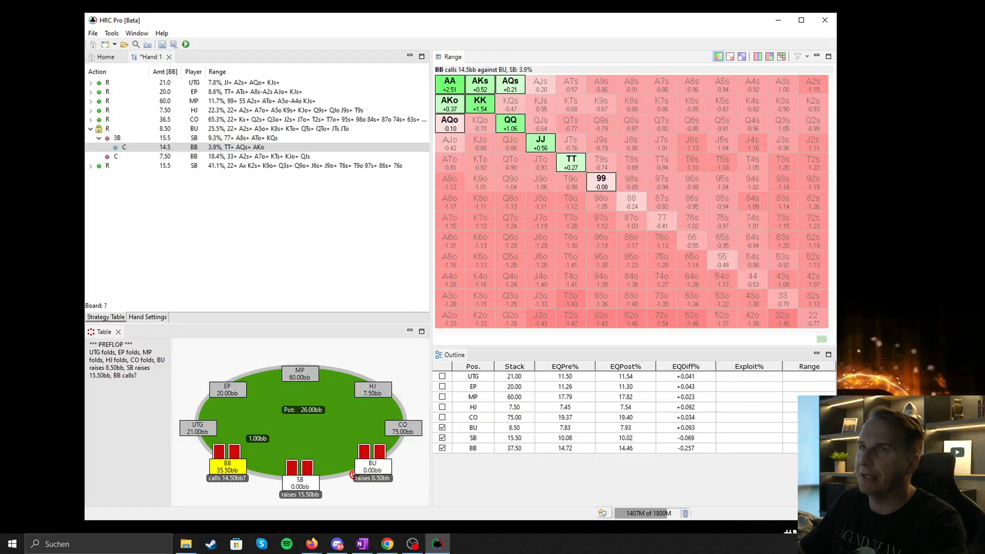
left_click(228, 133)
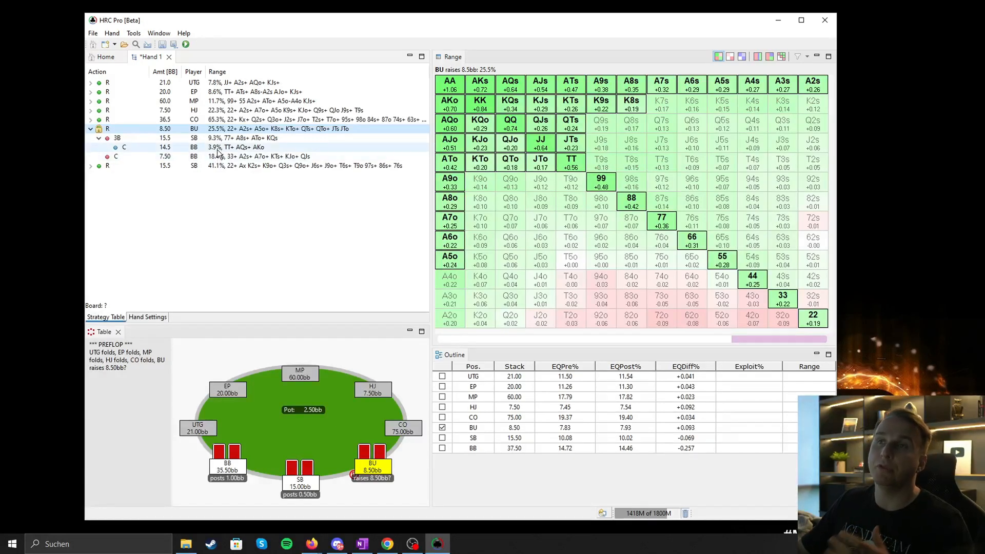
left_click(241, 138)
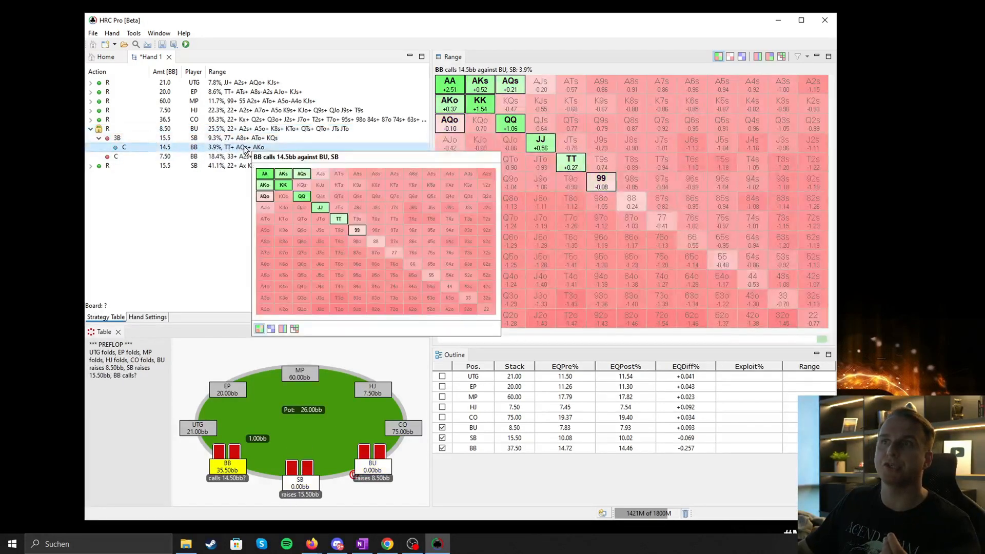
left_click(241, 129)
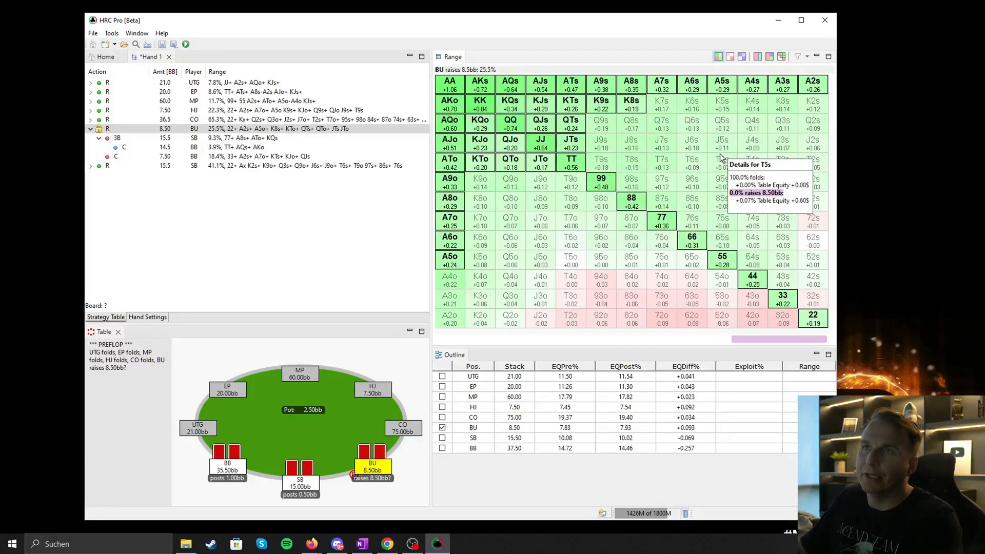
right_click(291, 126)
left_click(312, 159)
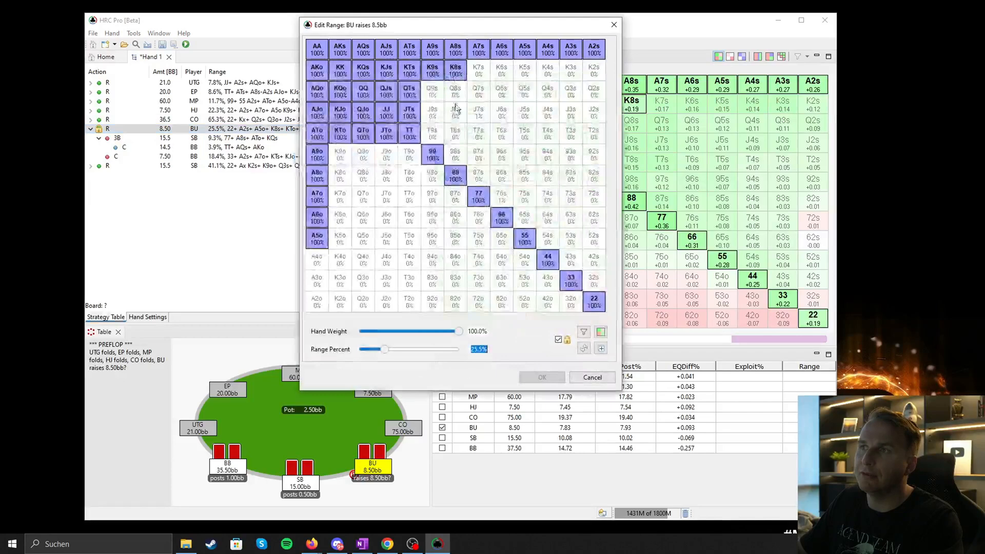
left_click(593, 378)
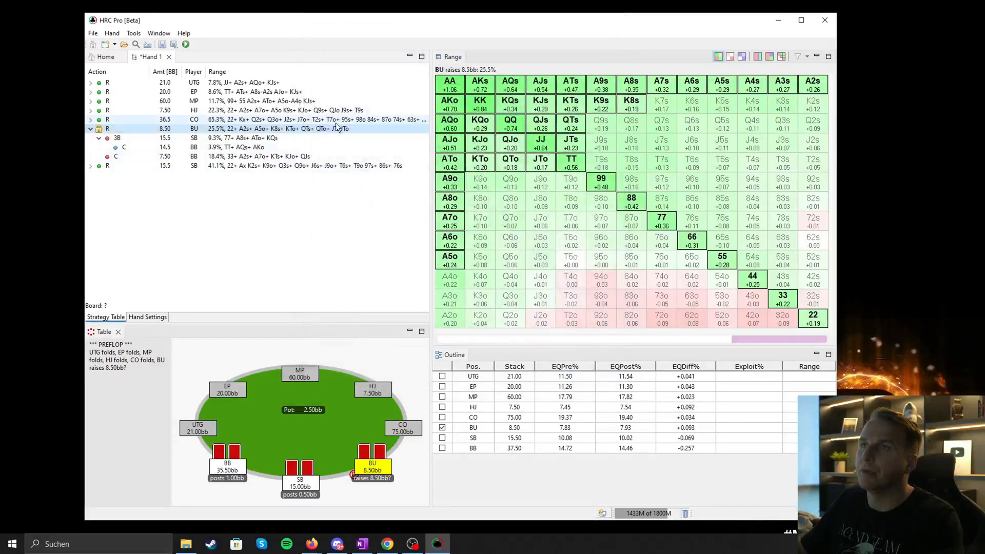
left_click(740, 58)
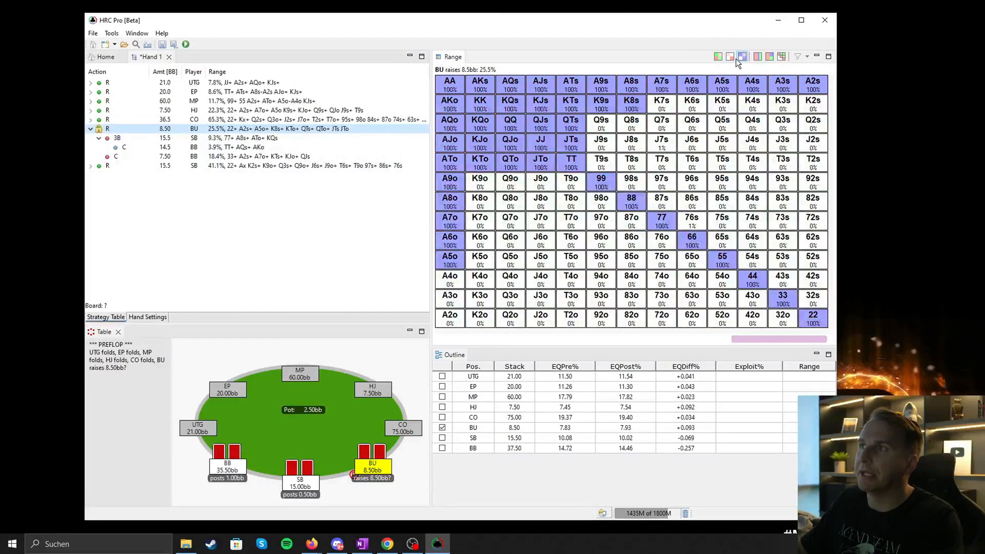
left_click(732, 60)
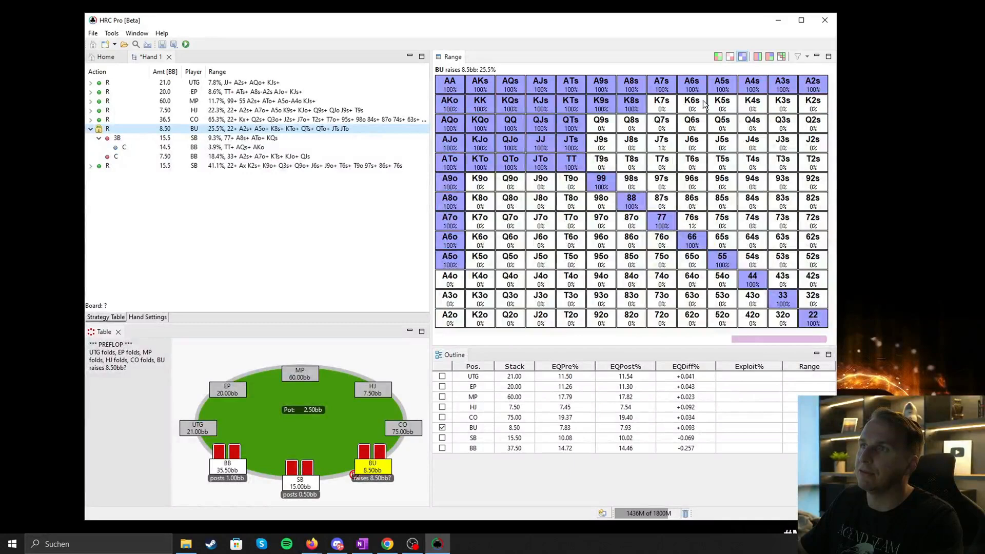
left_click(719, 58)
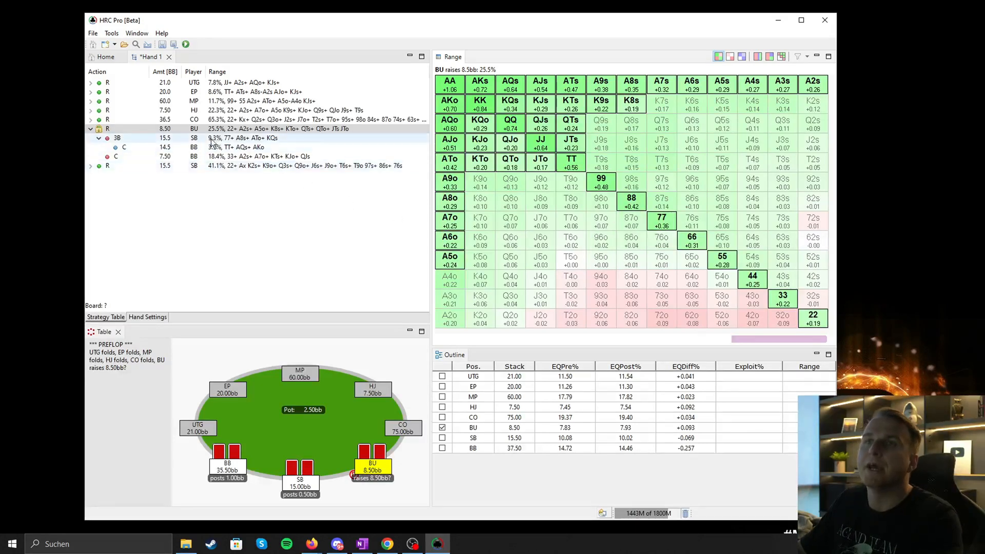
Step: Unlock the button's 8.5bb raise range via Lock/Unlock Range on the BU node
right_click(223, 130)
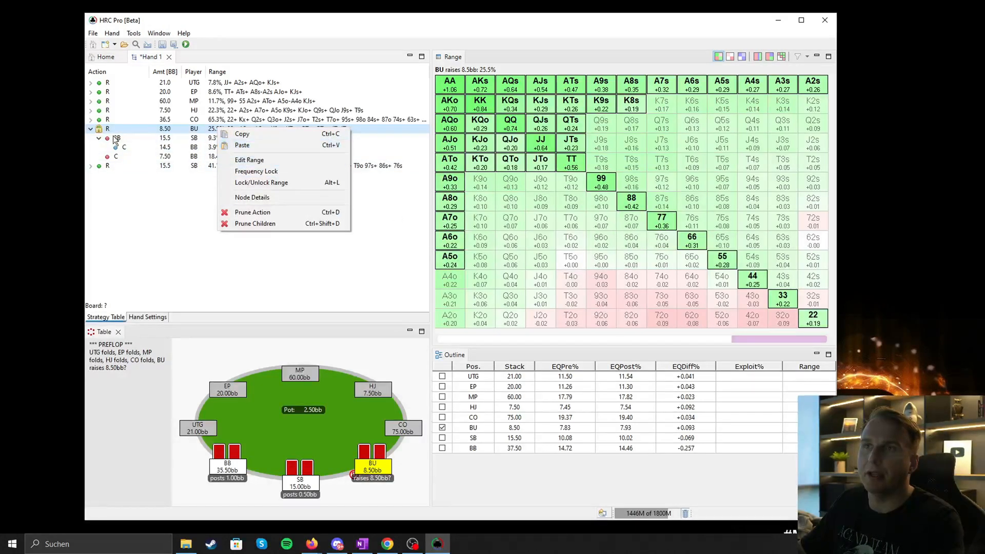
left_click(272, 182)
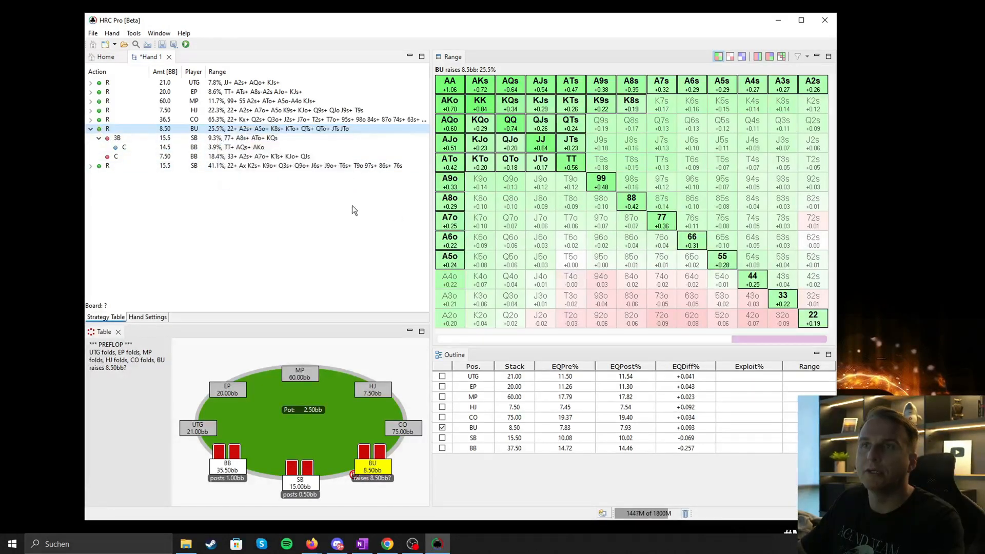